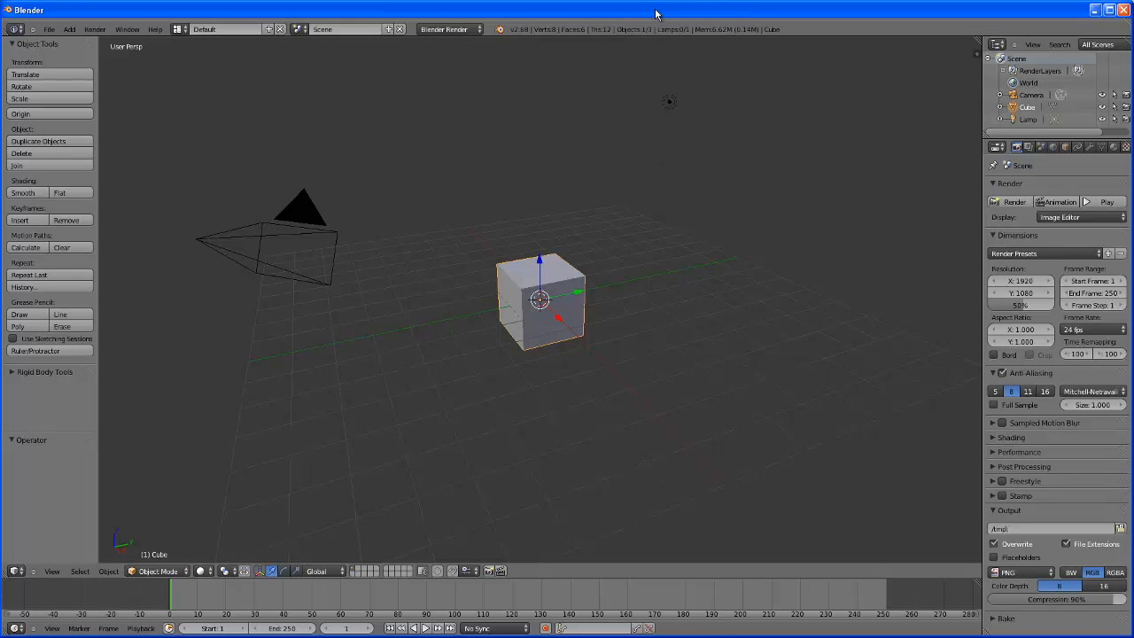
Delete the default cube and add a mesh cylinder in its place.
{"action": "key", "text": "x"}
{"action": "left_click", "coordinate": [621, 225]}
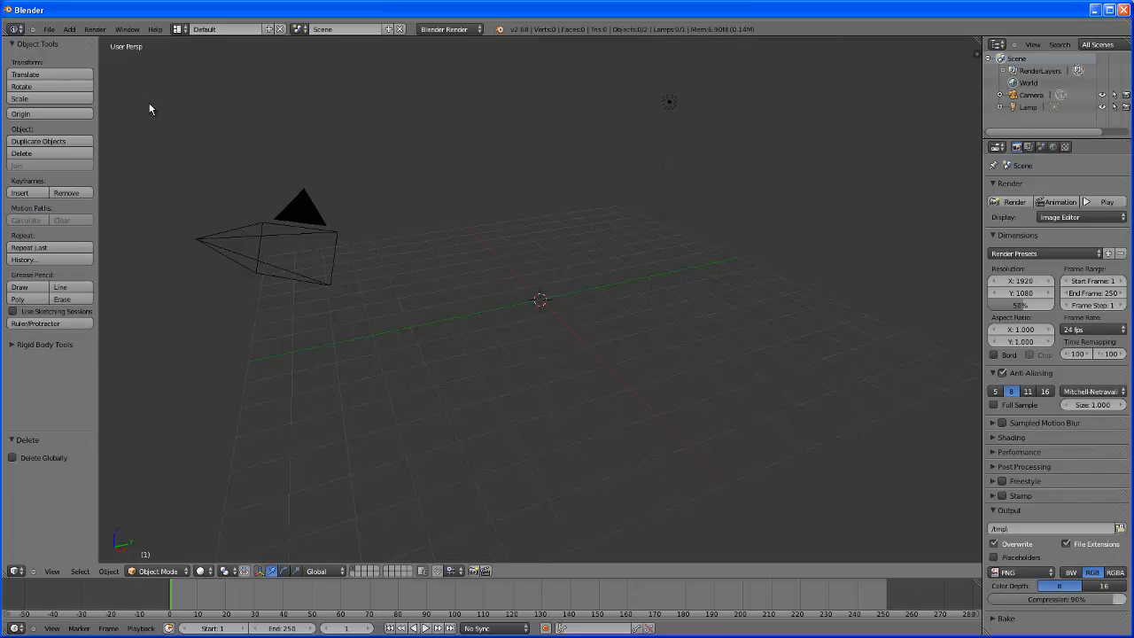
{"action": "left_click", "coordinate": [68, 30]}
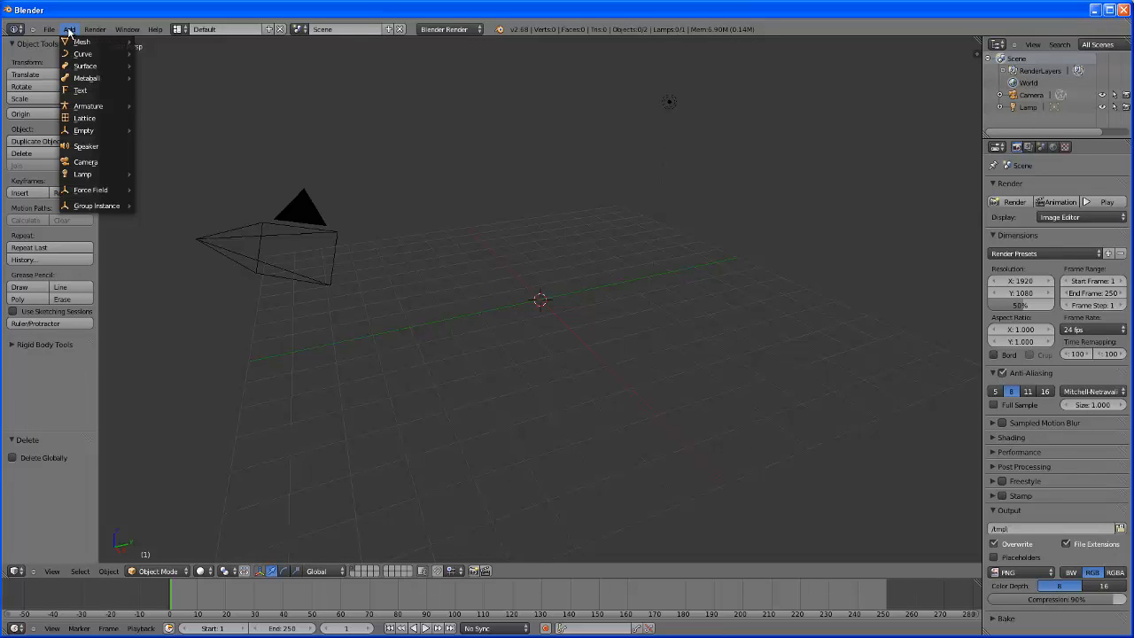
{"action": "mouse_move", "coordinate": [78, 42]}
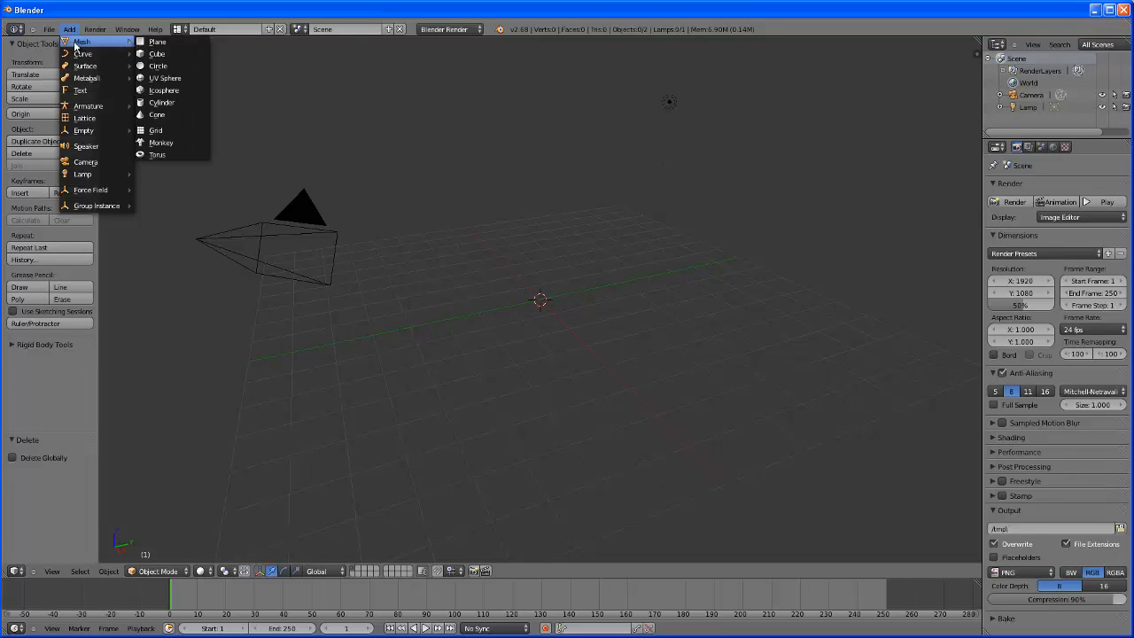
{"action": "left_click", "coordinate": [162, 104]}
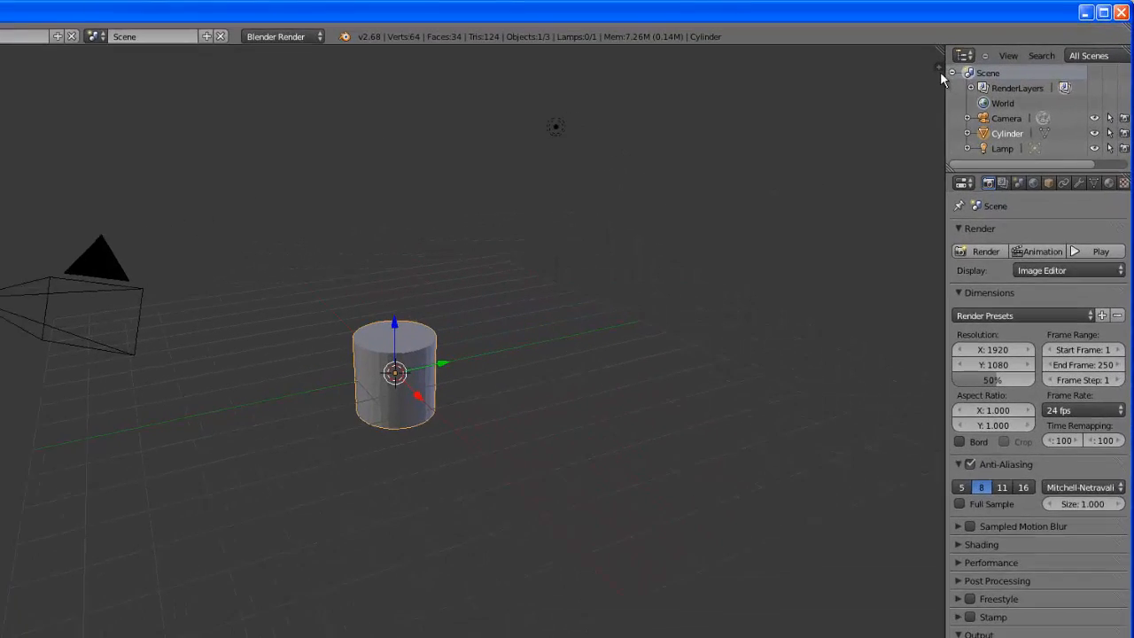
Rotate the cylinder to exactly 90° about the Y axis so it lies along X, and return to the translate manipulator.
{"action": "key", "text": "n"}
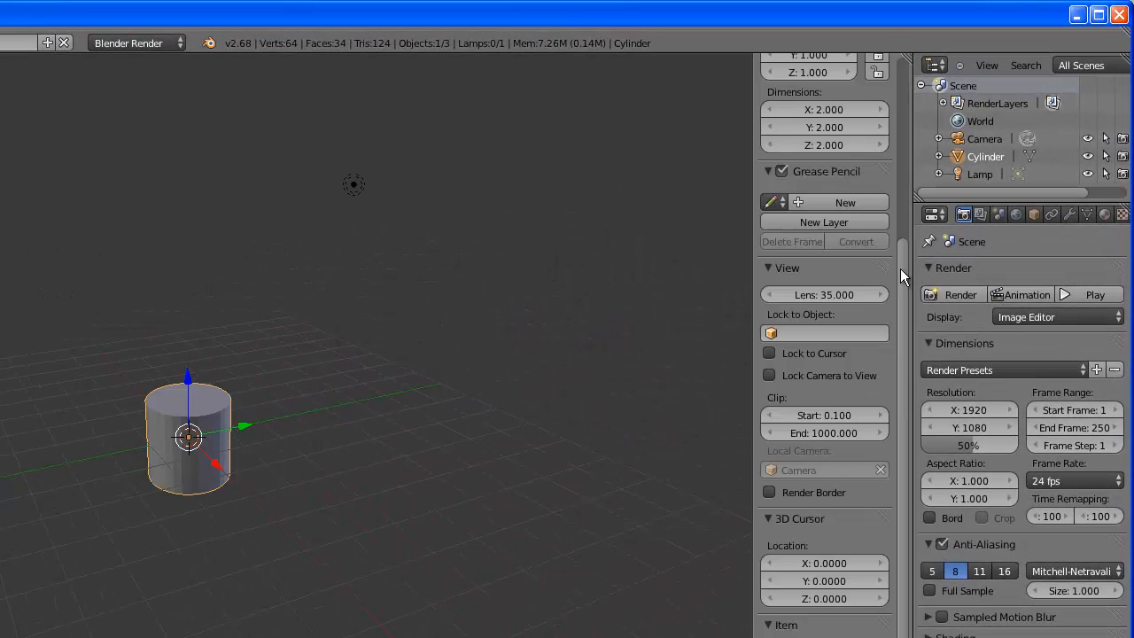
{"action": "left_click_drag", "start_coordinate": [900, 268], "coordinate": [903, 73]}
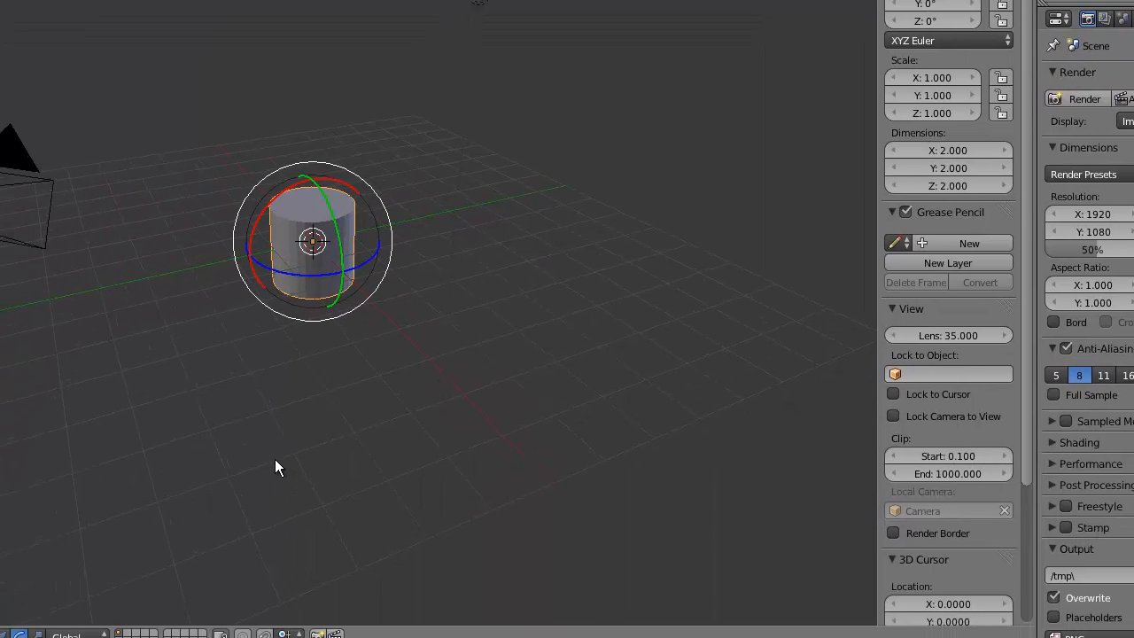
{"action": "middle_click_drag", "start_coordinate": [274, 468], "coordinate": [365, 456]}
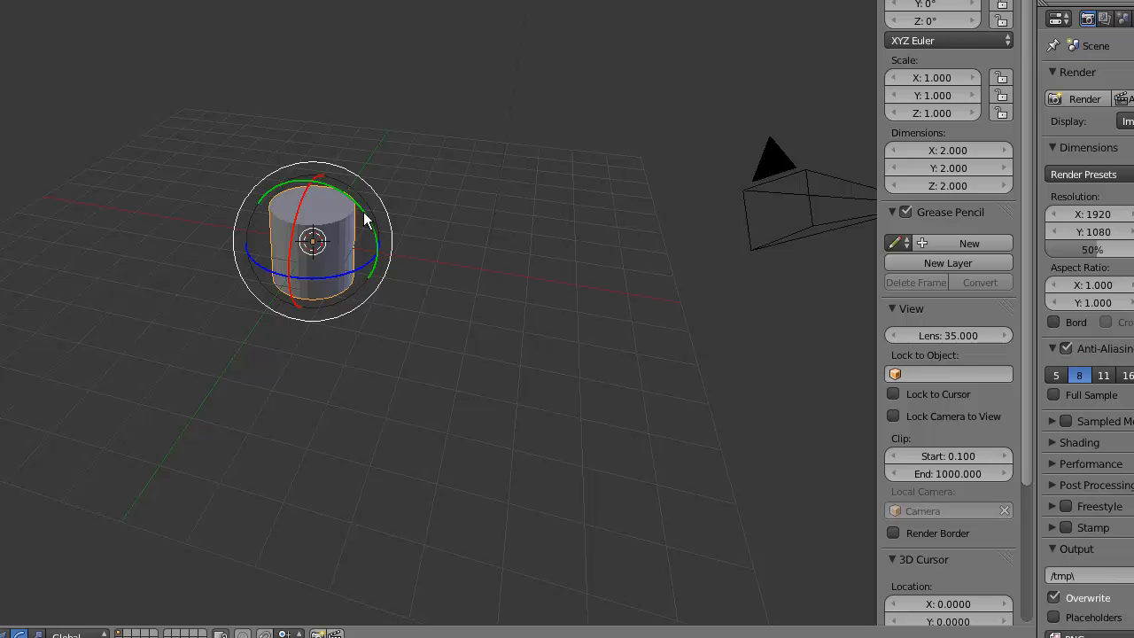
{"action": "left_click_drag", "start_coordinate": [365, 219], "coordinate": [360, 291]}
{"action": "left_click", "coordinate": [943, 5]}
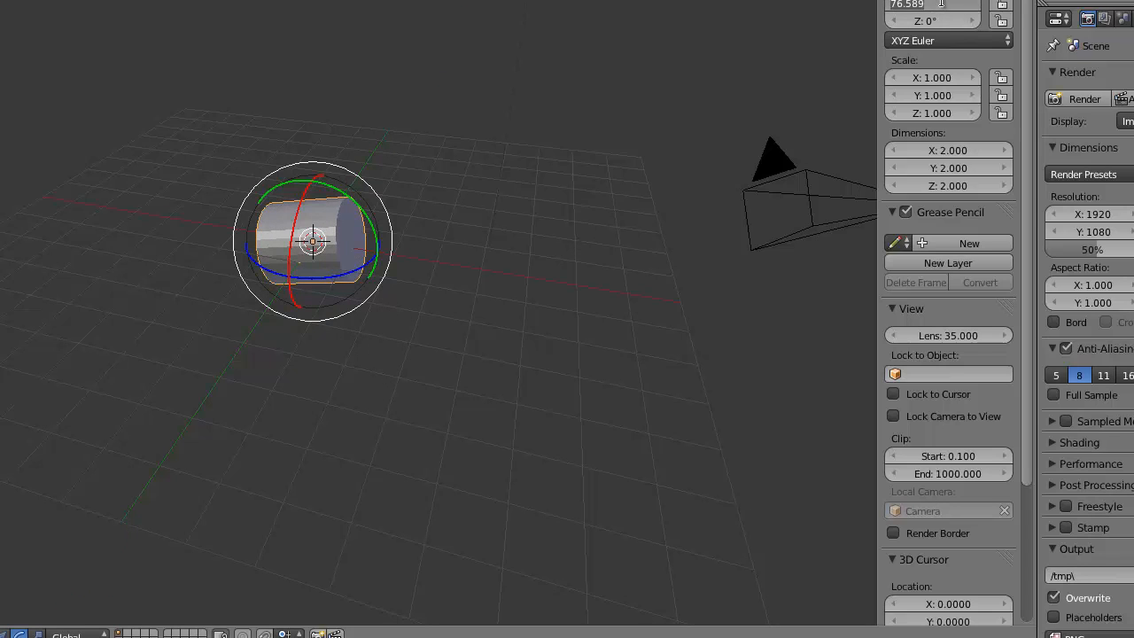
{"action": "type", "text": "90"}
{"action": "key", "text": "Return"}
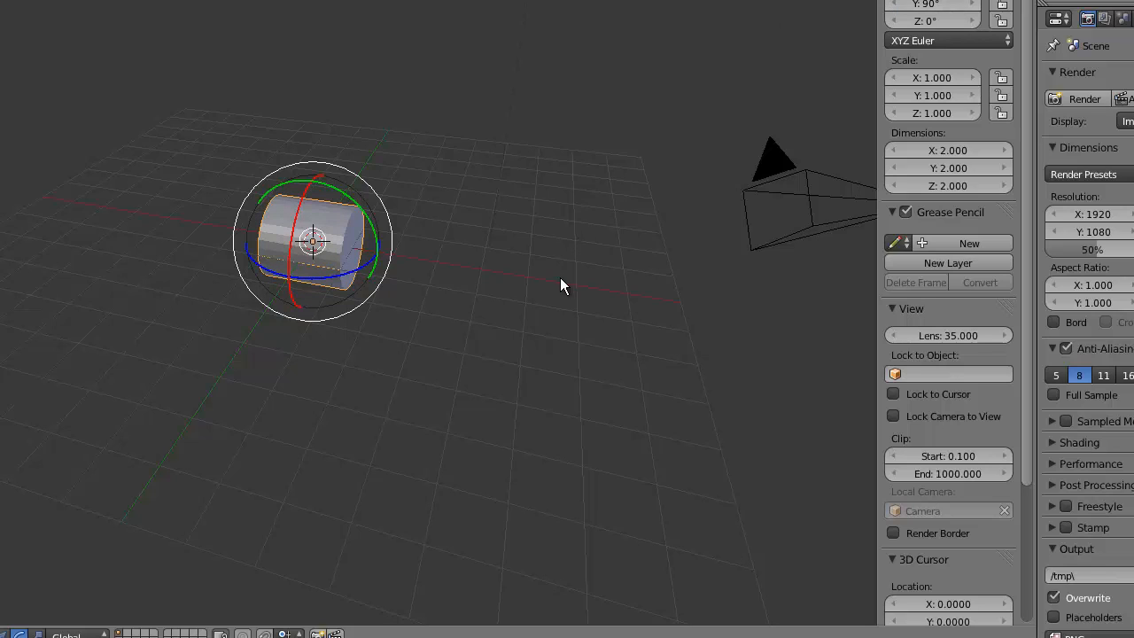
{"action": "left_click", "coordinate": [3, 635]}
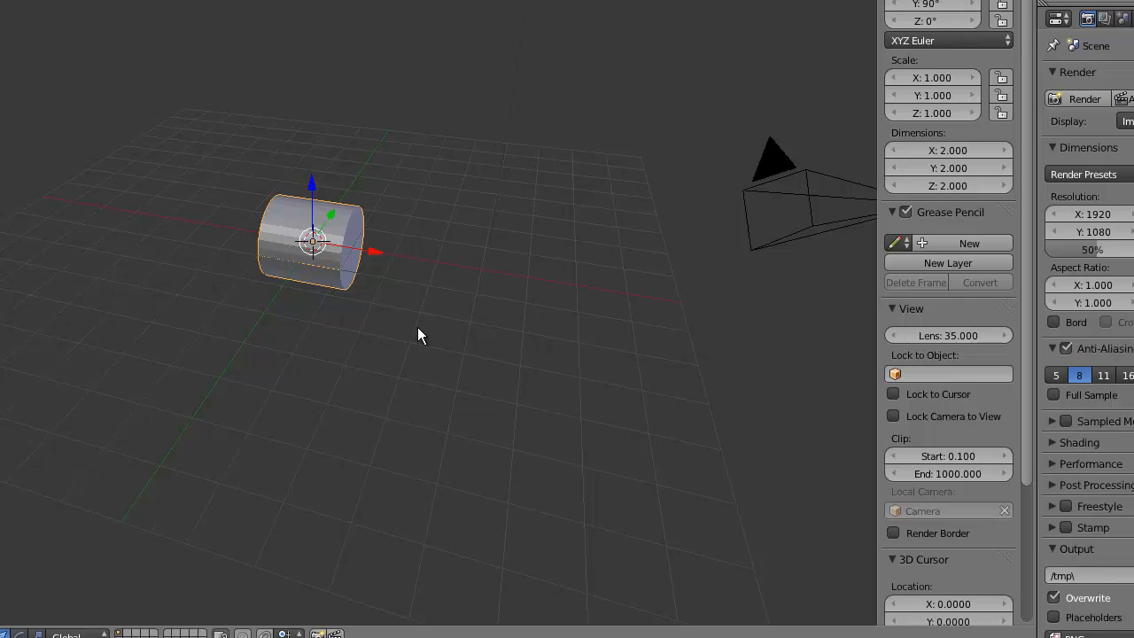
Enter Edit Mode on the cylinder and deselect all of its geometry.
{"action": "middle_click_drag", "start_coordinate": [819, 317], "coordinate": [674, 280]}
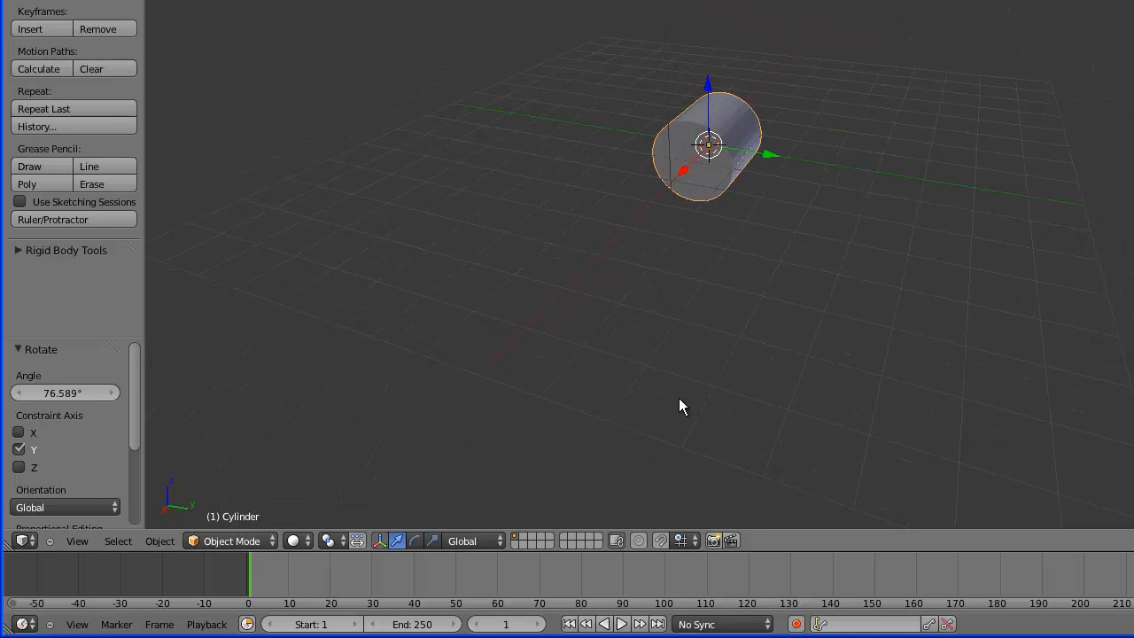
{"action": "left_click", "coordinate": [240, 542]}
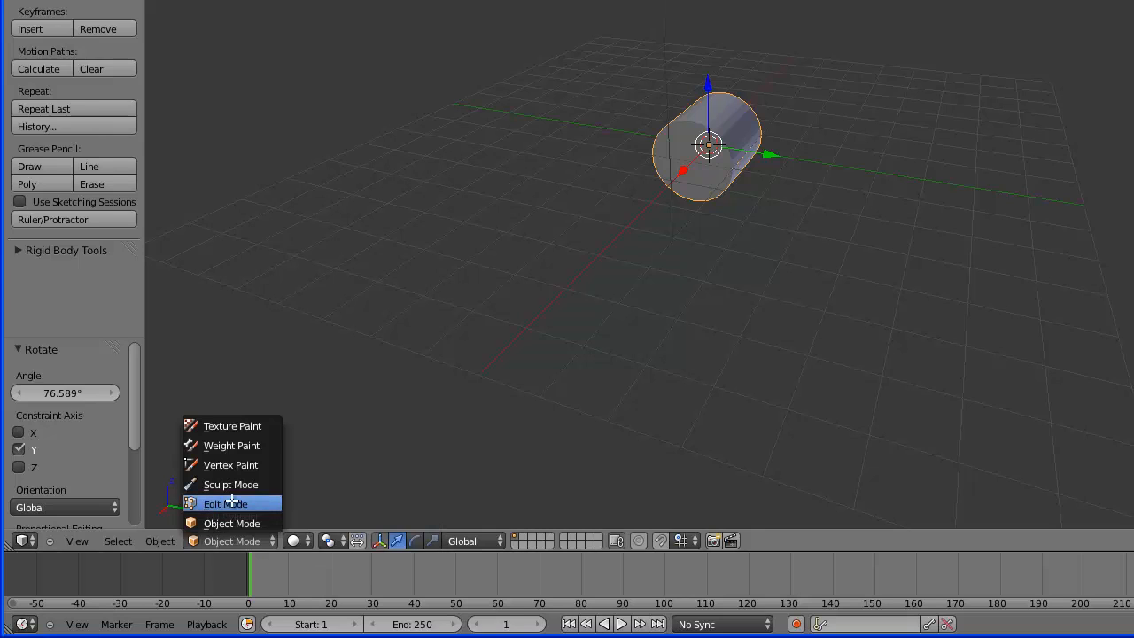
{"action": "left_click", "coordinate": [231, 502]}
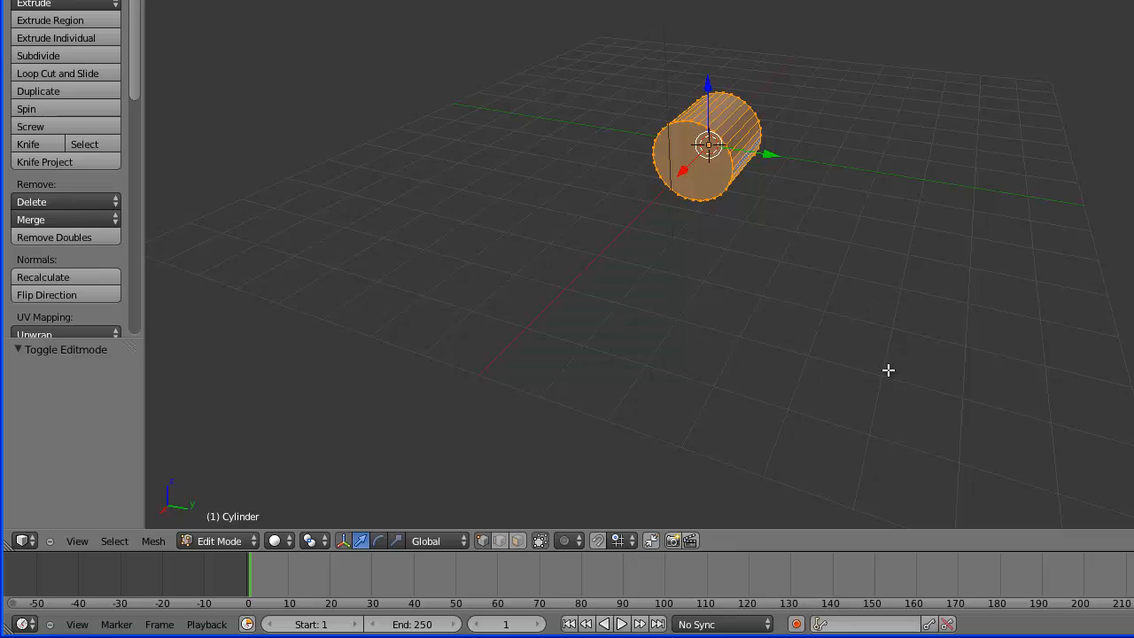
{"action": "key", "text": "a"}
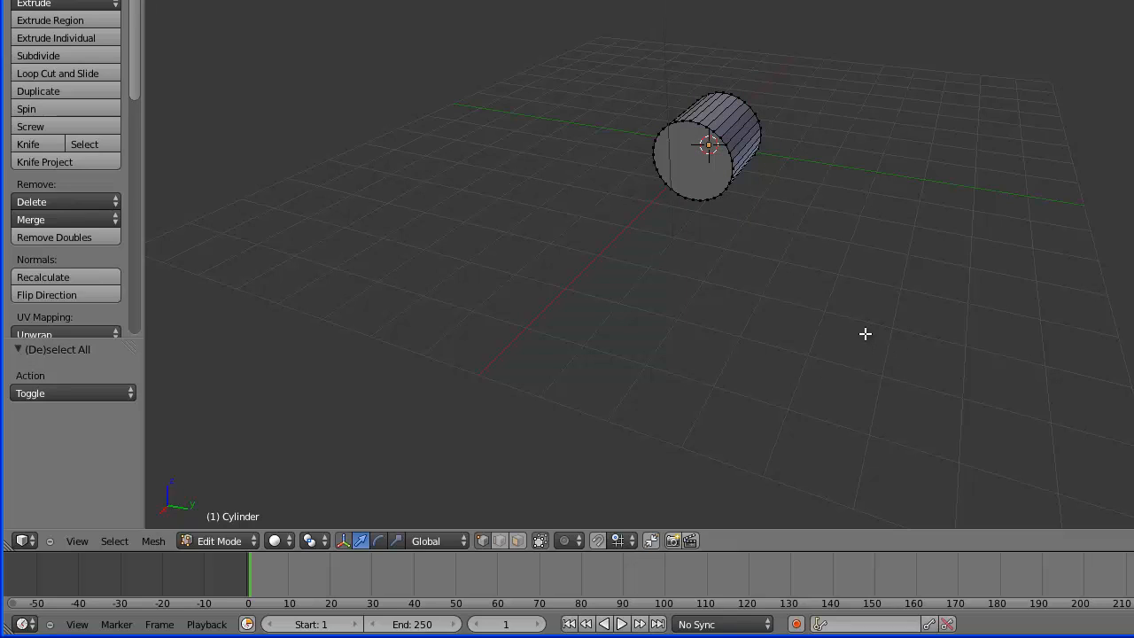
{"action": "key", "text": "a"}
{"action": "key", "text": "a"}
{"action": "key", "text": "a"}
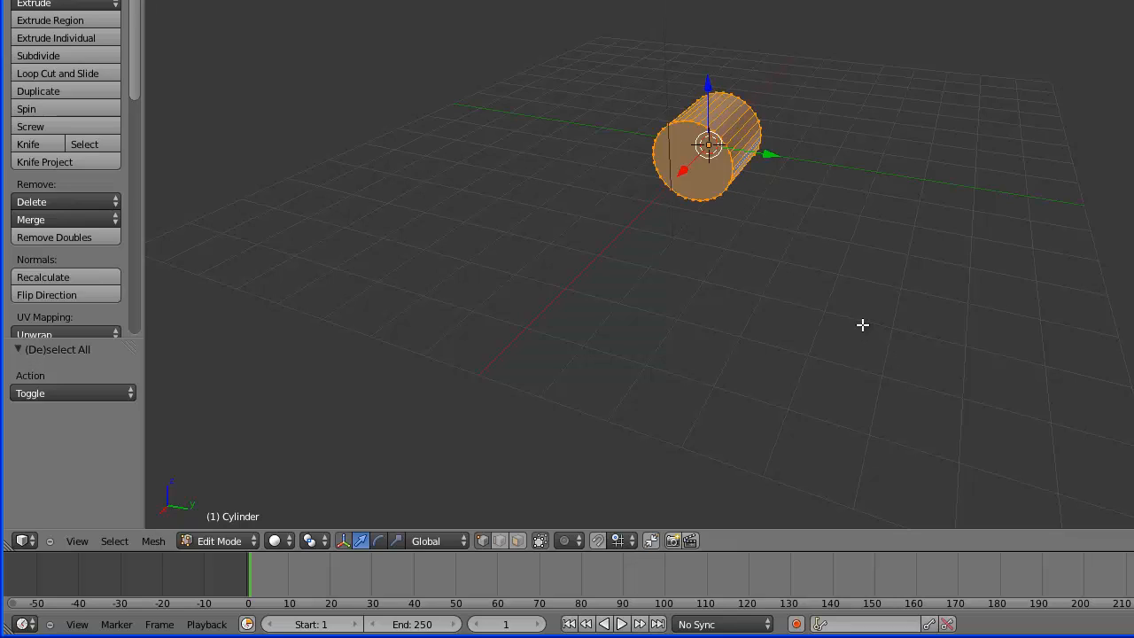
{"action": "key", "text": "a"}
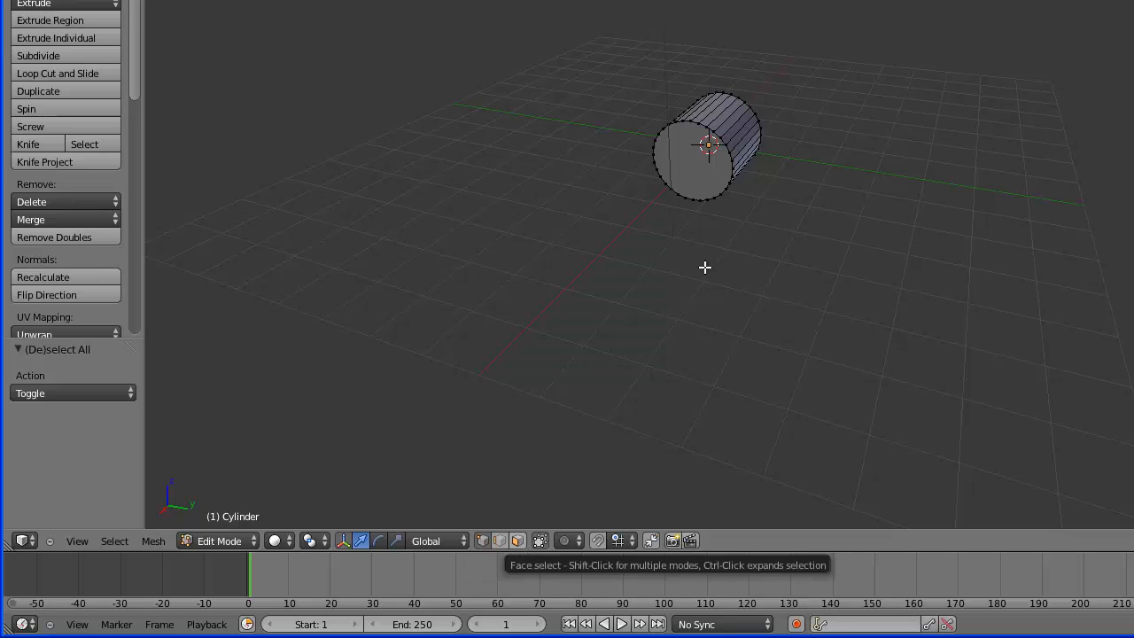
In face select mode, move the cylinder's positive-X end face outward about 6.5 units along X.
{"action": "left_click", "coordinate": [518, 541]}
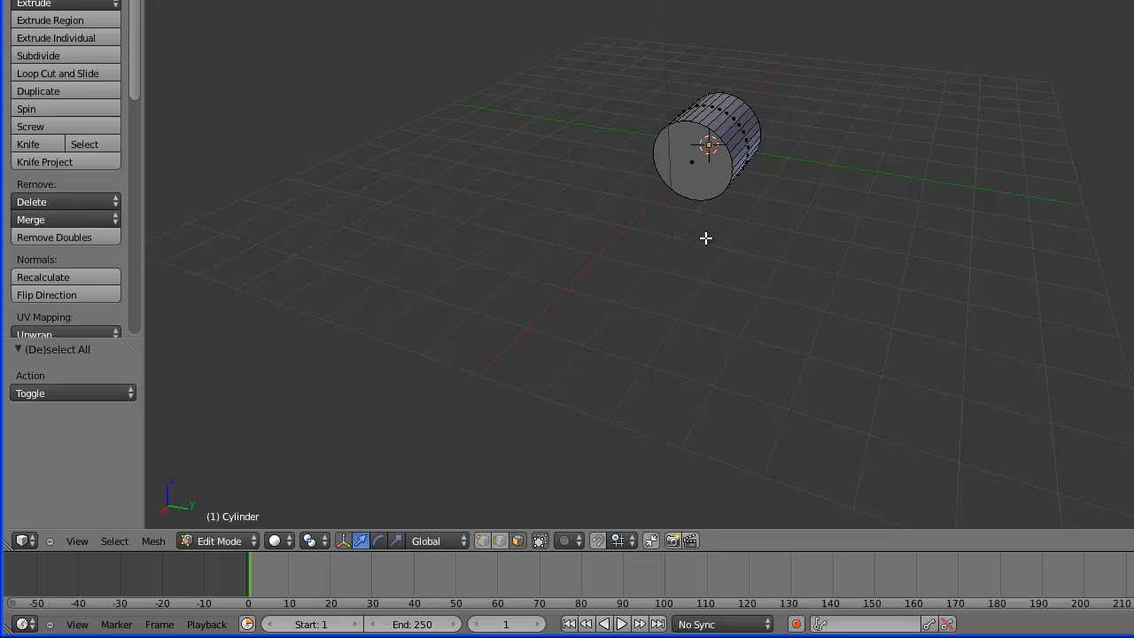
{"action": "right_click", "coordinate": [696, 175]}
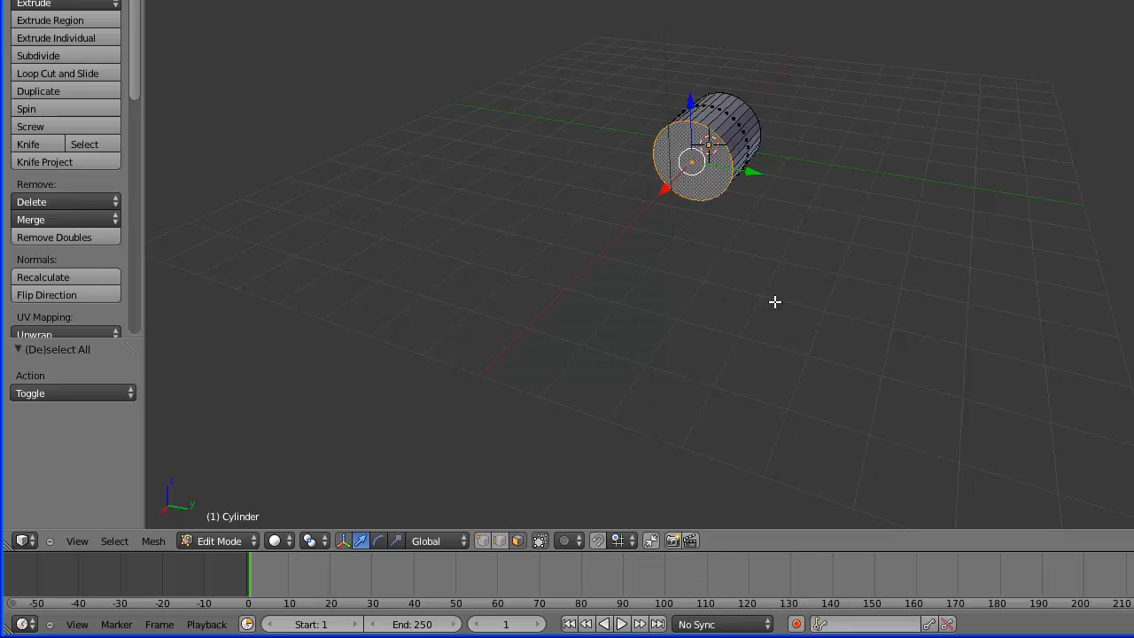
{"action": "middle_click_drag", "start_coordinate": [772, 292], "coordinate": [714, 262]}
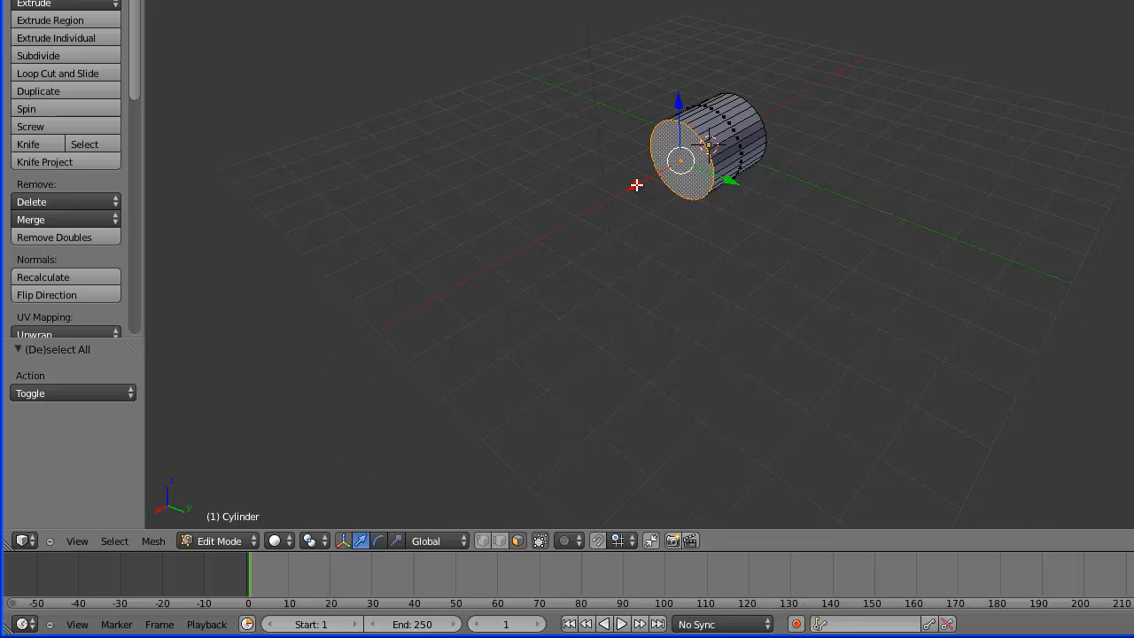
{"action": "left_click_drag", "start_coordinate": [638, 184], "coordinate": [353, 320]}
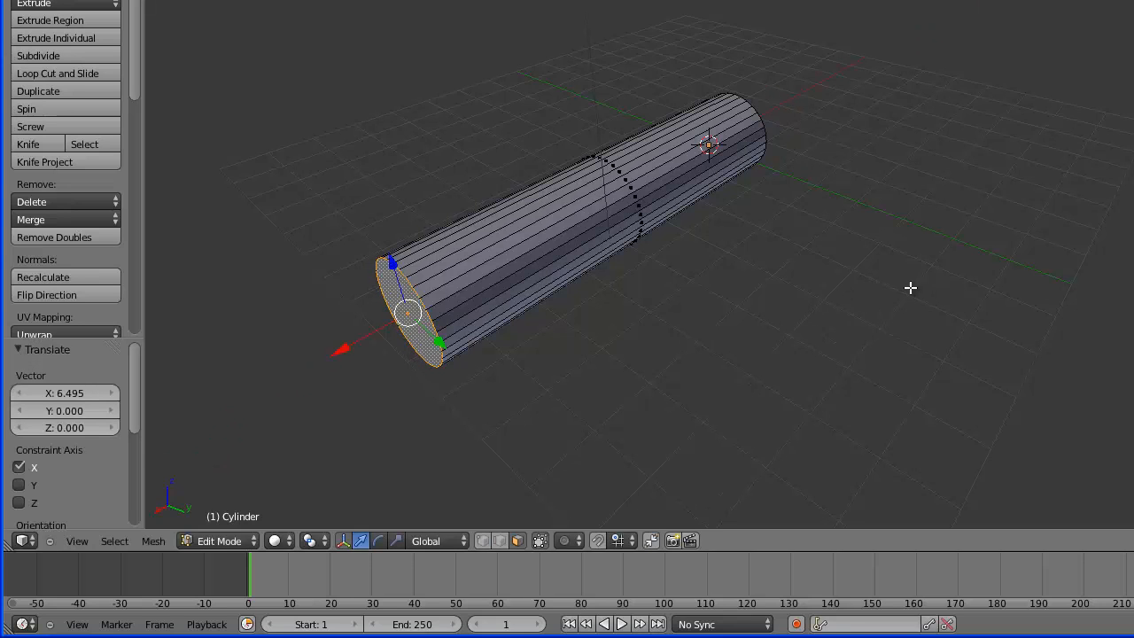
Move the cylinder's opposite end face outward about 6.68 units along negative X.
{"action": "middle_click_drag", "start_coordinate": [908, 281], "coordinate": [674, 259]}
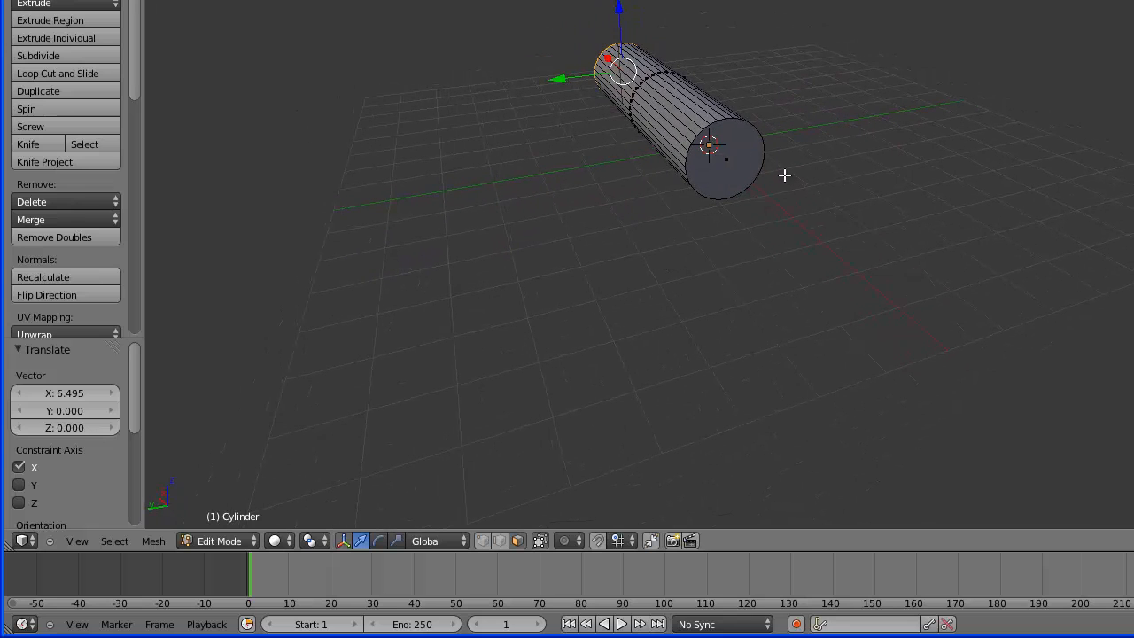
{"action": "right_click", "coordinate": [741, 157]}
{"action": "middle_click_drag", "start_coordinate": [795, 240], "coordinate": [846, 251]}
{"action": "key", "text": "g"}
{"action": "key", "text": "x"}
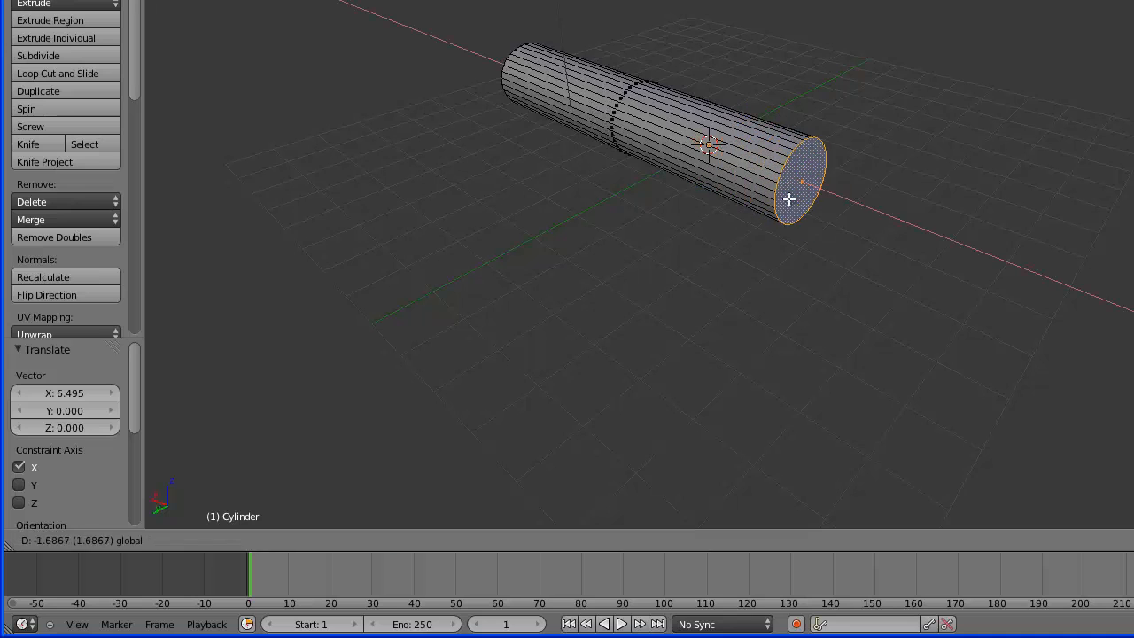
{"action": "left_click", "coordinate": [991, 282]}
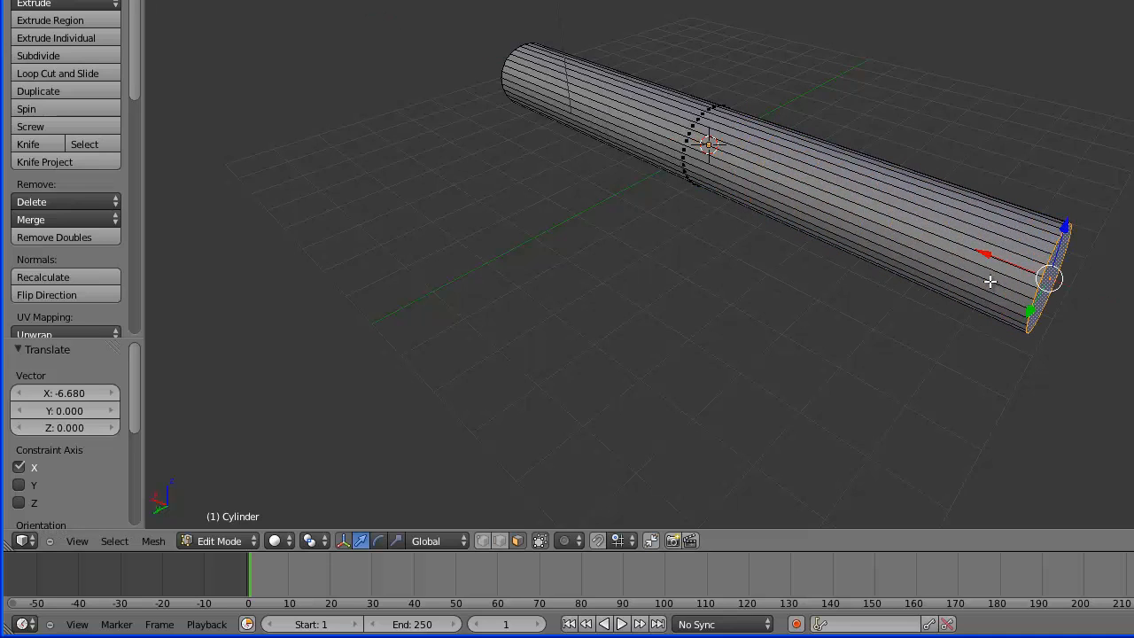
Add a single loop cut around the cylinder and slide it toward the negative-X end by a factor of about 0.67.
{"action": "key", "text": "KP_1"}
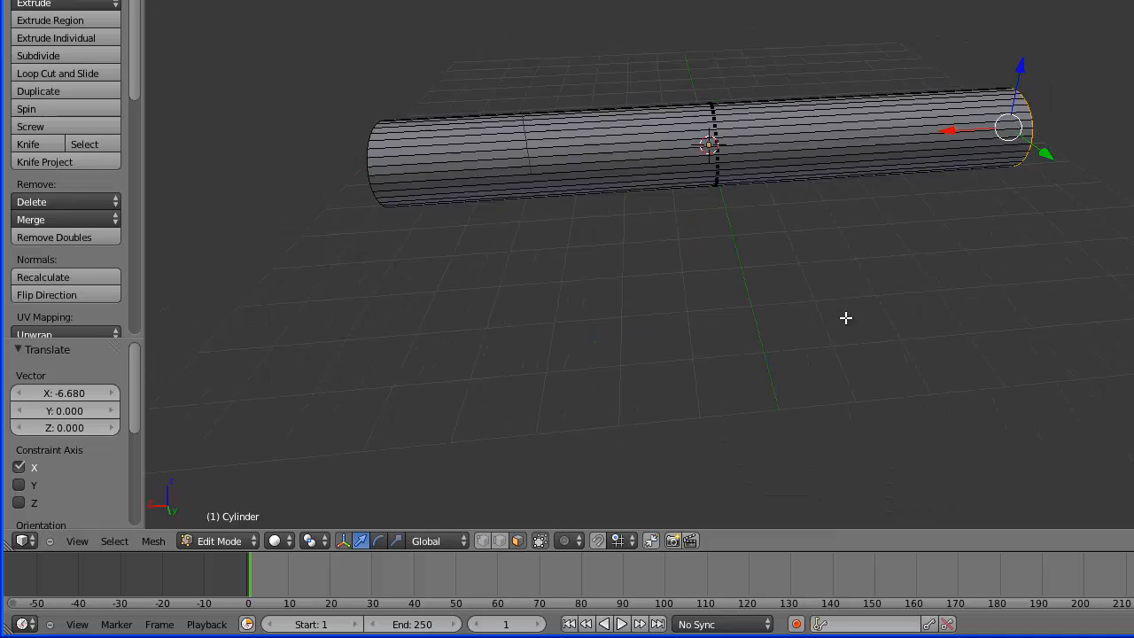
{"action": "middle_click_drag", "start_coordinate": [806, 263], "coordinate": [824, 371]}
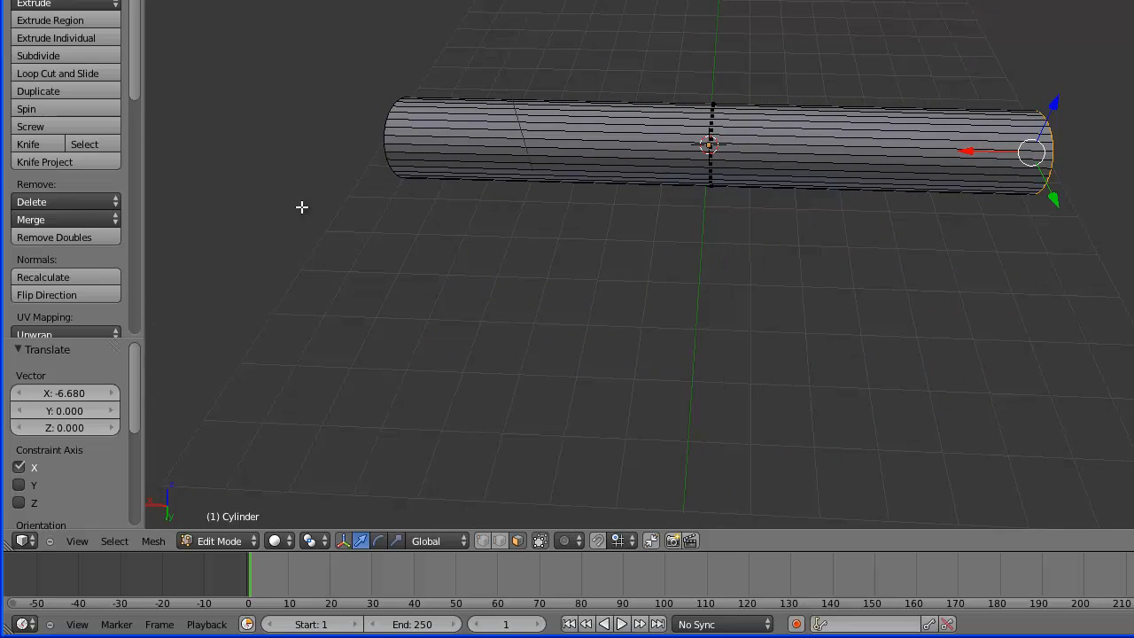
{"action": "left_click", "coordinate": [71, 77]}
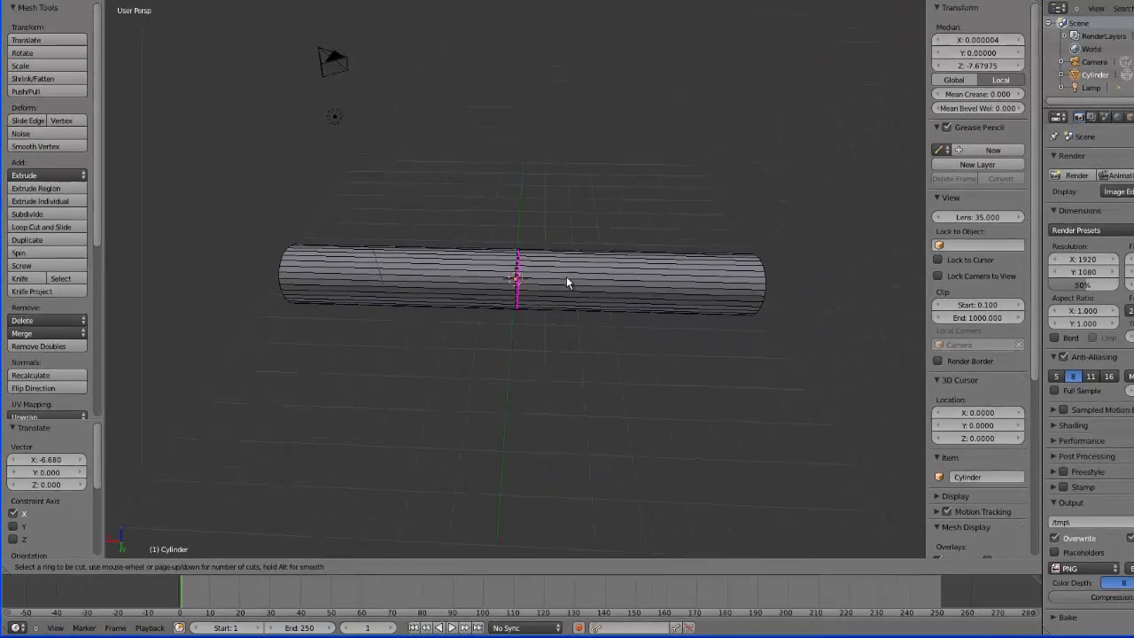
{"action": "left_click", "coordinate": [779, 142]}
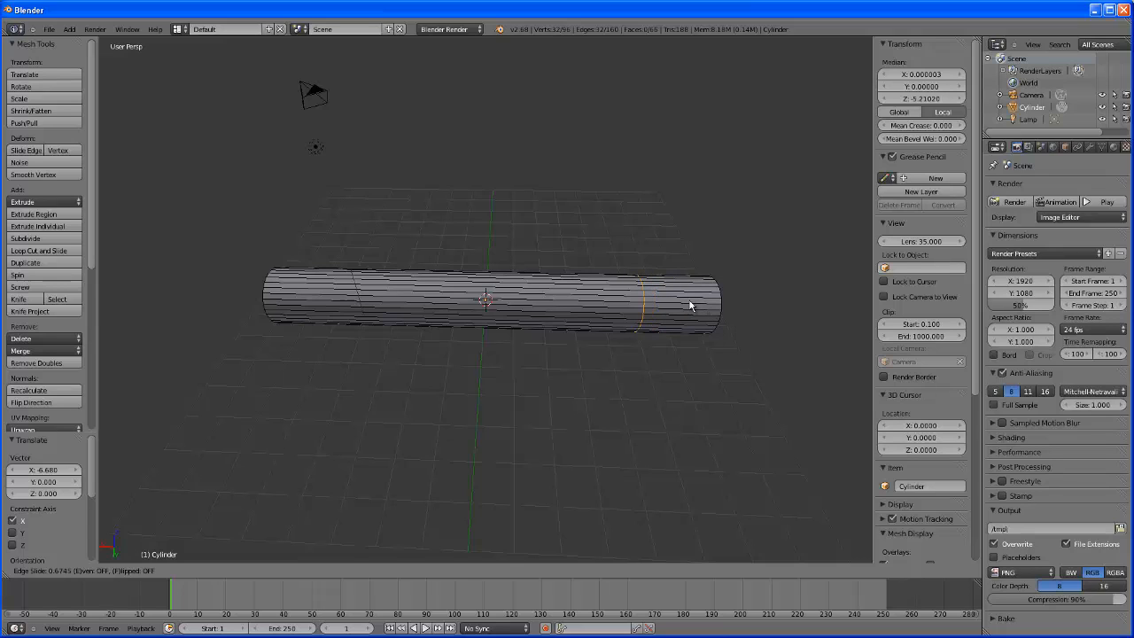
{"action": "left_click", "coordinate": [690, 306]}
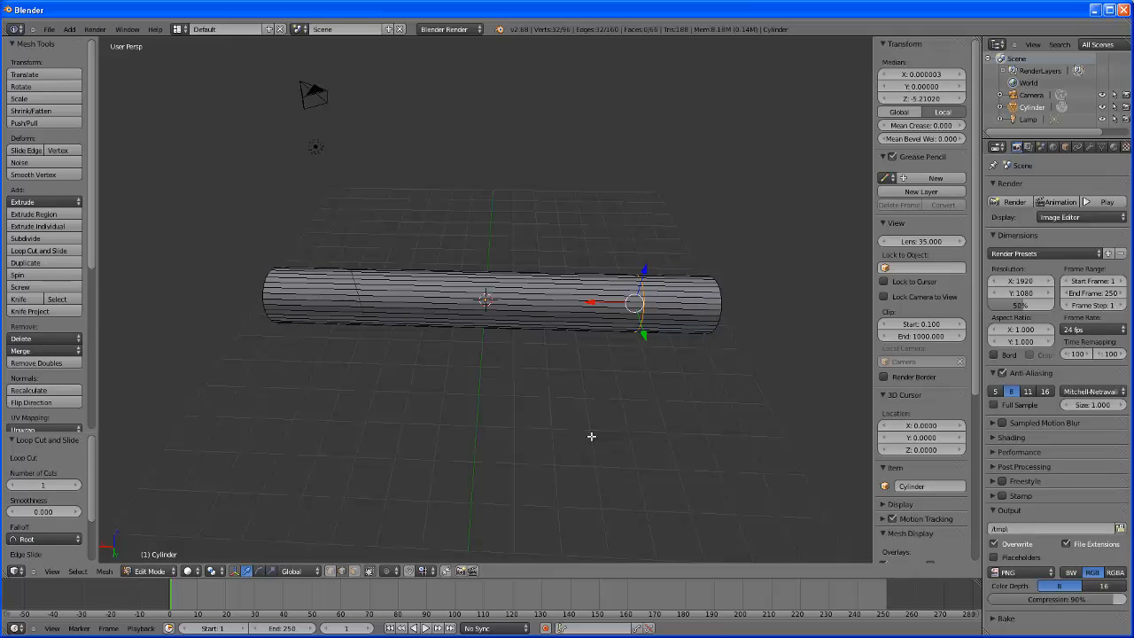
Add a second single loop cut around the cylinder and slide it close to the positive-X end.
{"action": "left_click", "coordinate": [48, 251]}
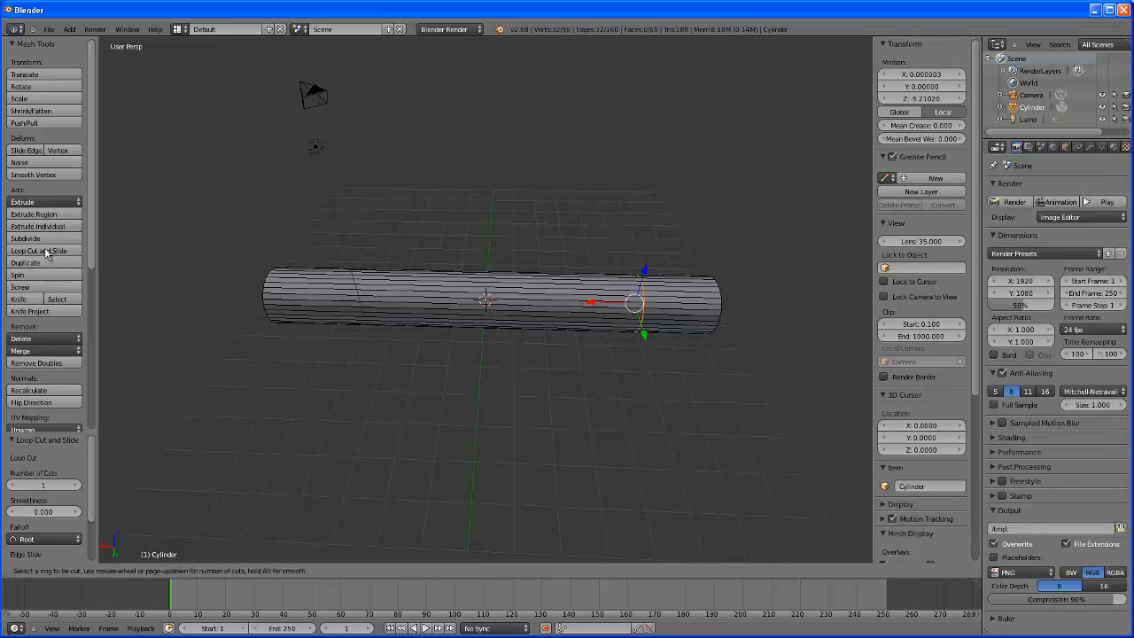
{"action": "left_click", "coordinate": [429, 299]}
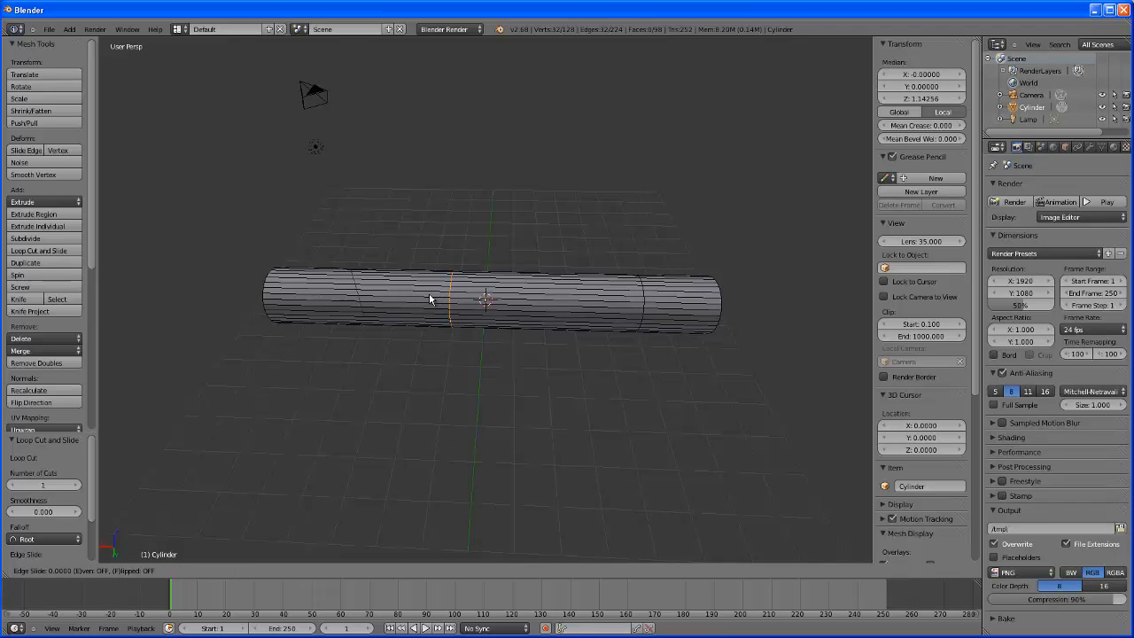
{"action": "left_click", "coordinate": [291, 295]}
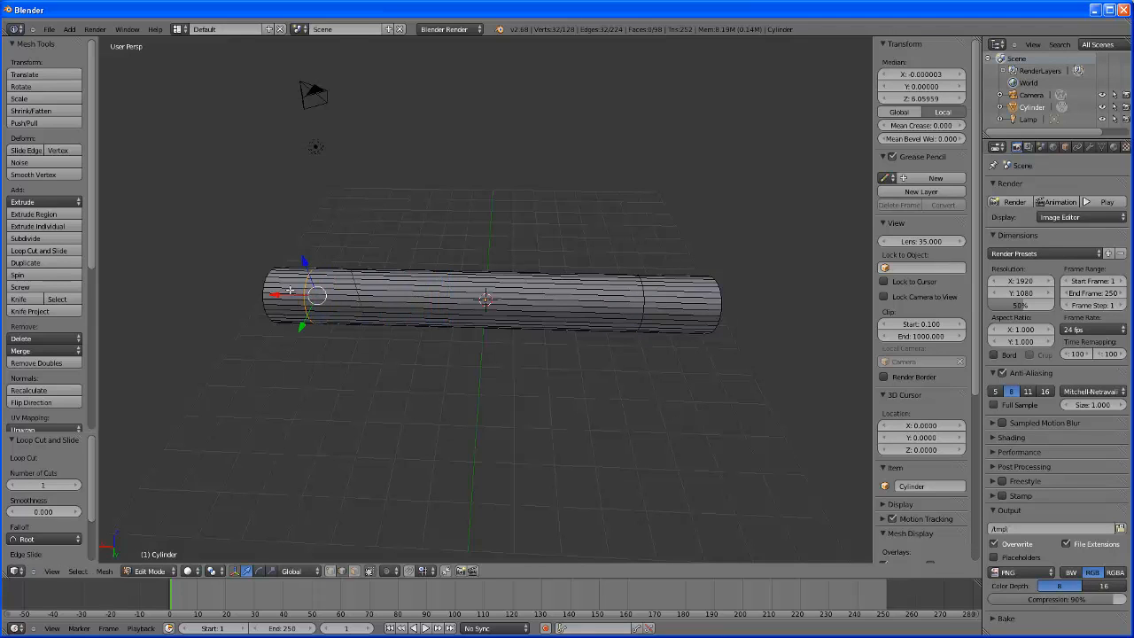
{"action": "middle_click_drag", "start_coordinate": [449, 447], "coordinate": [411, 374]}
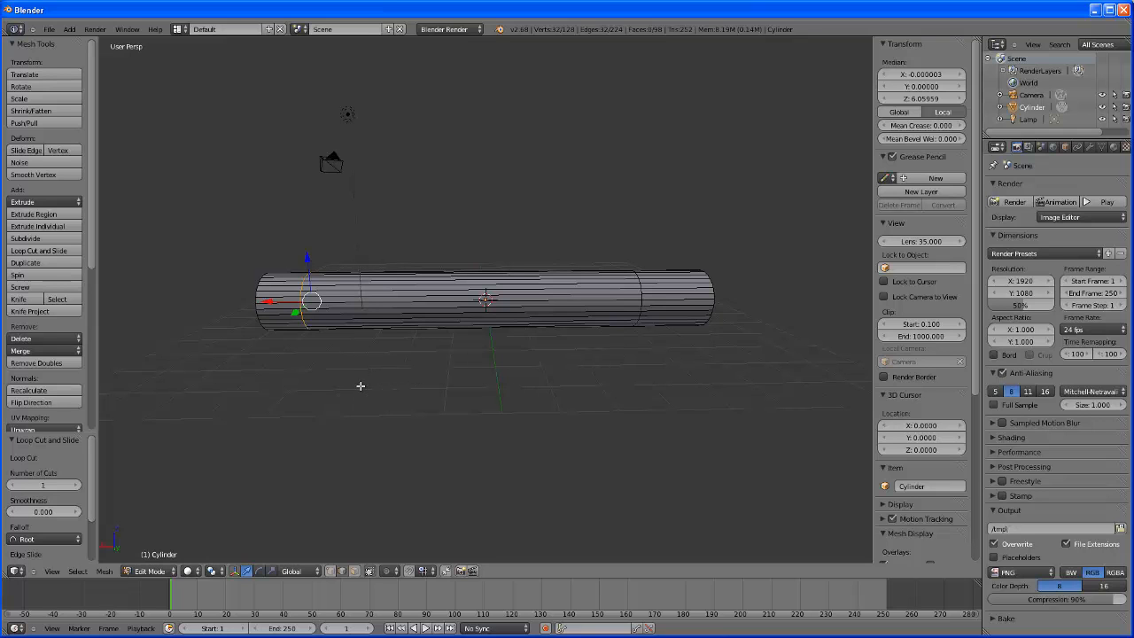
{"action": "middle_click_drag", "start_coordinate": [314, 370], "coordinate": [448, 363]}
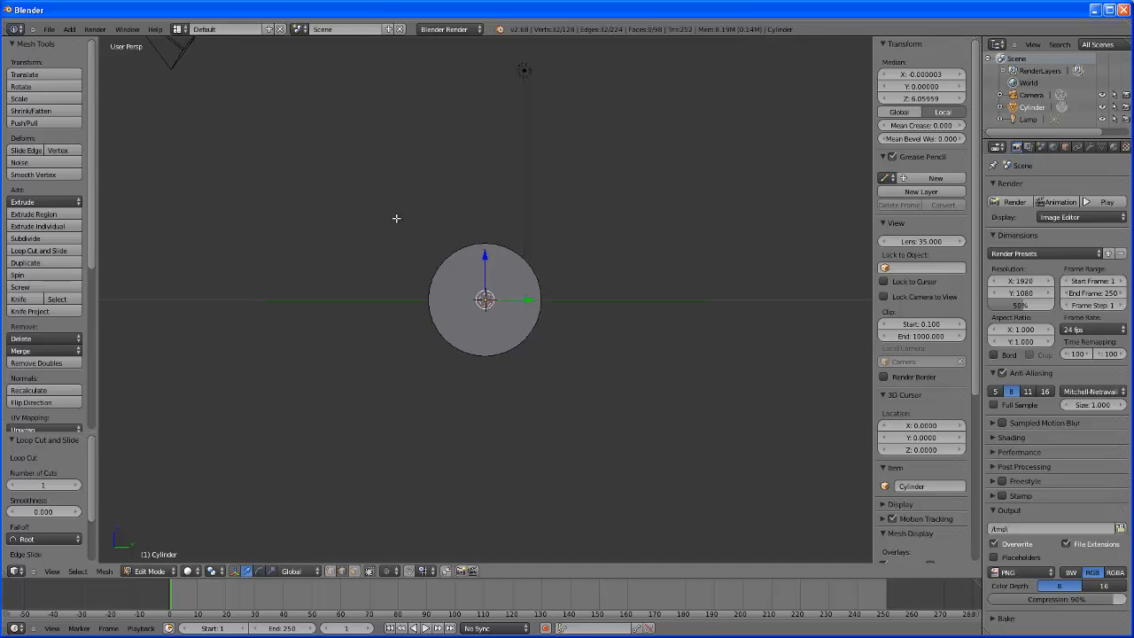
{"action": "key", "text": "b"}
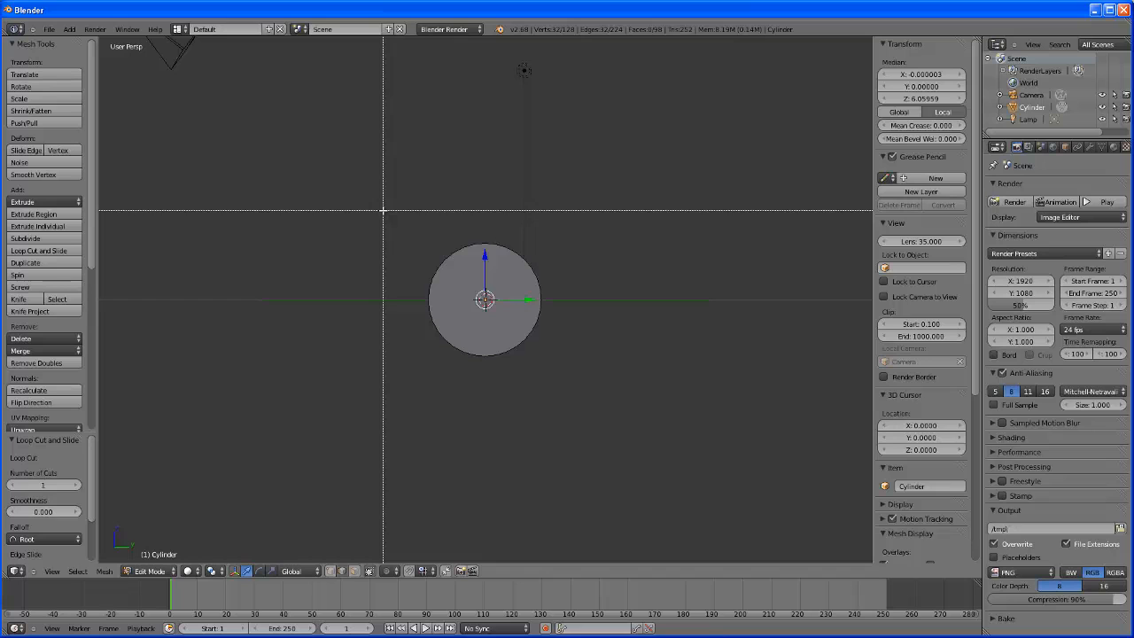
{"action": "left_click_drag", "start_coordinate": [383, 210], "coordinate": [579, 394]}
{"action": "middle_click_drag", "start_coordinate": [573, 392], "coordinate": [599, 417]}
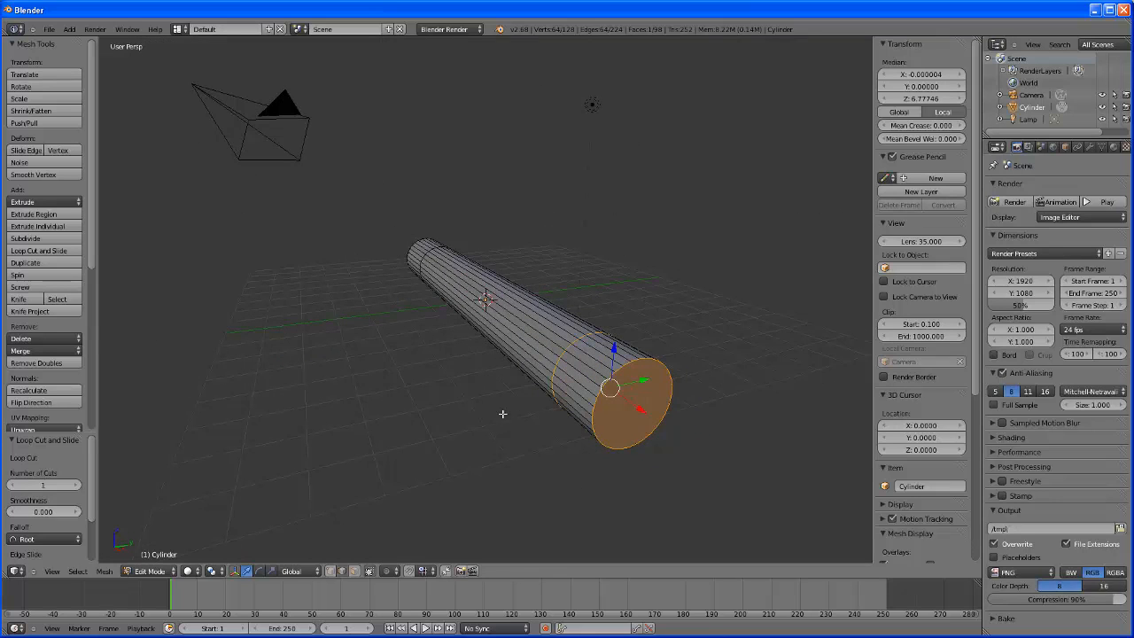
{"action": "key", "text": "a"}
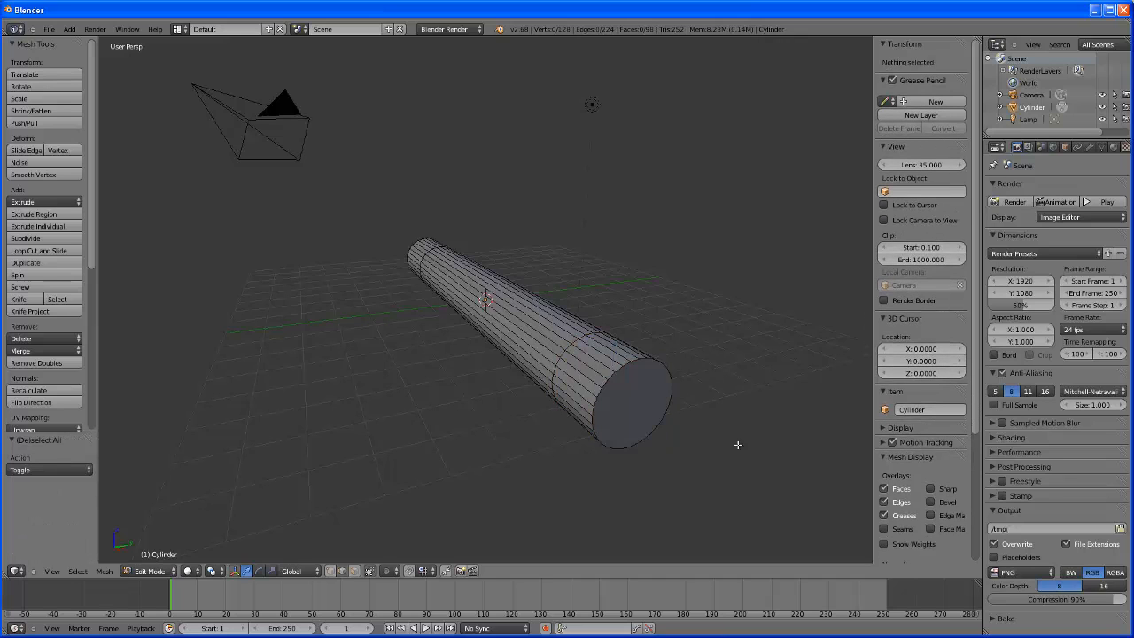
In face select mode, select the cylinder's positive-X end face and taper it inward with Push/Pull by about 0.924.
{"action": "left_click", "coordinate": [355, 572]}
{"action": "left_click", "coordinate": [615, 419]}
{"action": "mouse_move", "coordinate": [709, 494]}
{"action": "middle_mouse_down"}
{"action": "mouse_move", "coordinate": [689, 486]}
{"action": "mouse_move", "coordinate": [710, 491]}
{"action": "middle_mouse_up"}
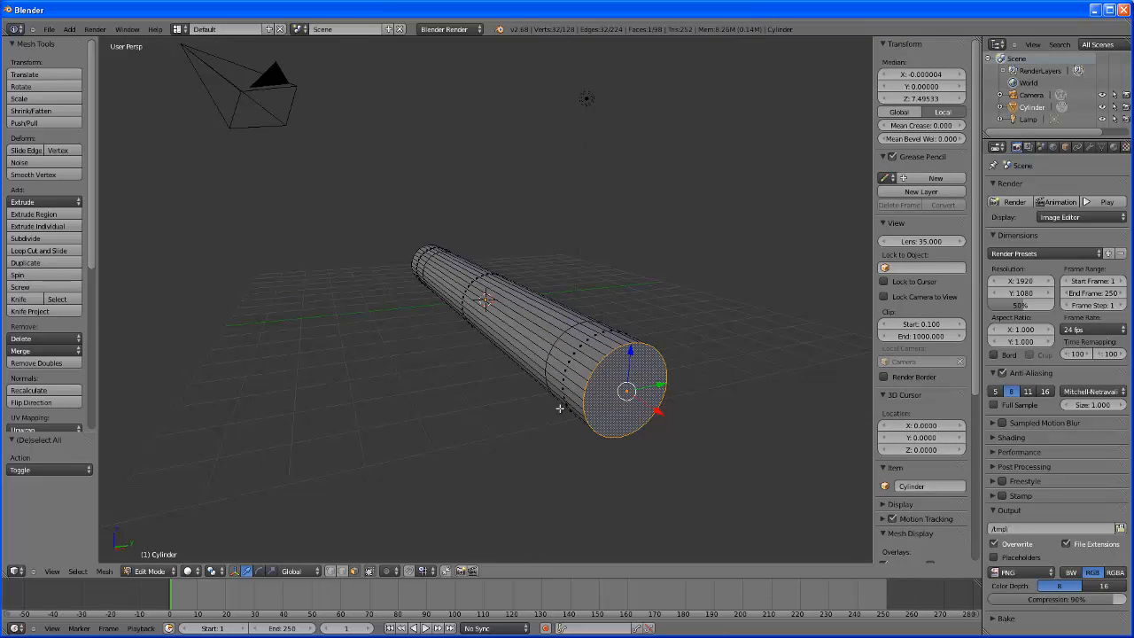
{"action": "left_click", "coordinate": [32, 124]}
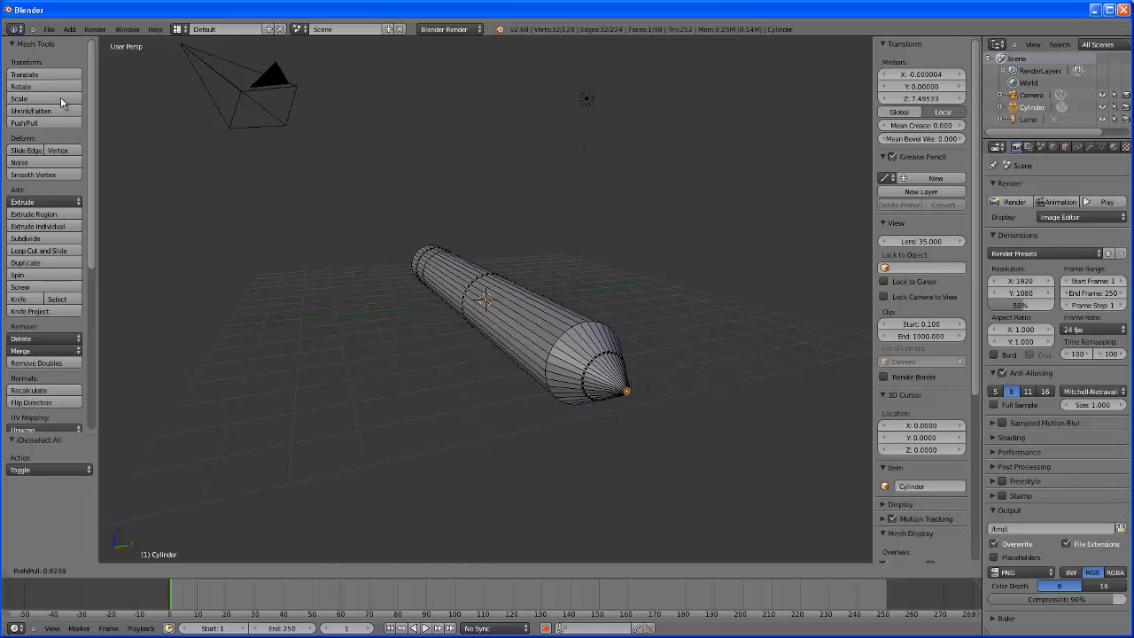
{"action": "left_click", "coordinate": [61, 103]}
Try to flatten the positive-X tip face along Z and narrow it along Y with the scale manipulator, and undo both scalings.
{"action": "scroll", "coordinate": [635, 408], "scroll_direction": "up", "scroll_amount": 1}
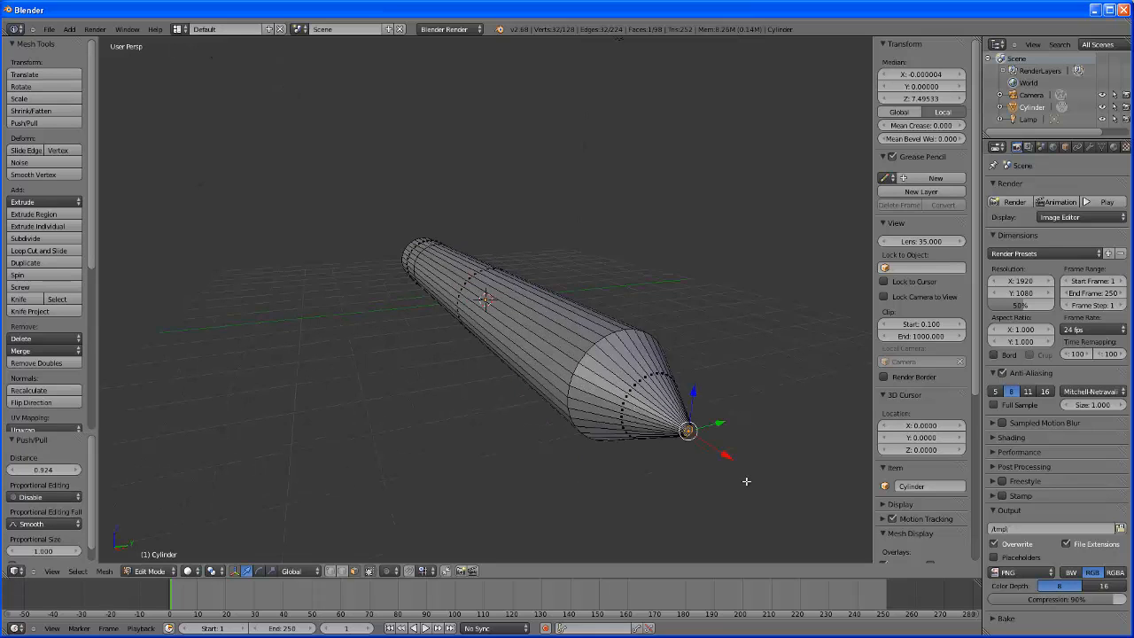
{"action": "middle_click_drag", "start_coordinate": [747, 482], "coordinate": [727, 464]}
{"action": "scroll", "coordinate": [558, 374], "scroll_direction": "up", "scroll_amount": 1}
{"action": "scroll", "coordinate": [506, 325], "scroll_direction": "up", "scroll_amount": 2}
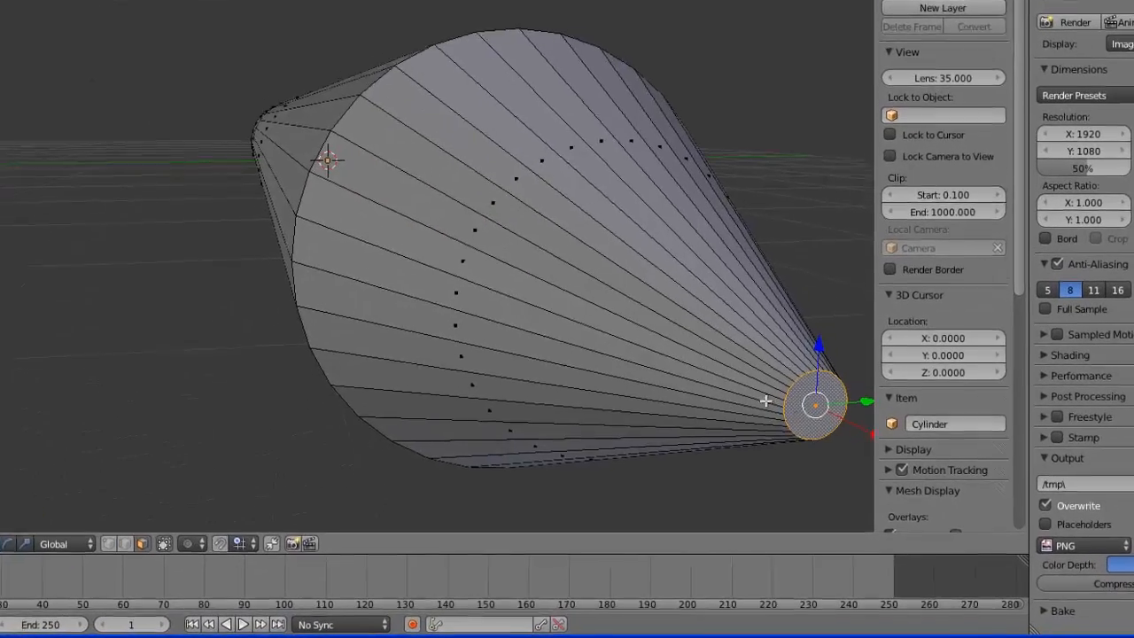
{"action": "middle_click_drag", "start_coordinate": [785, 439], "coordinate": [798, 440]}
{"action": "middle_click_drag", "start_coordinate": [783, 394], "coordinate": [780, 396]}
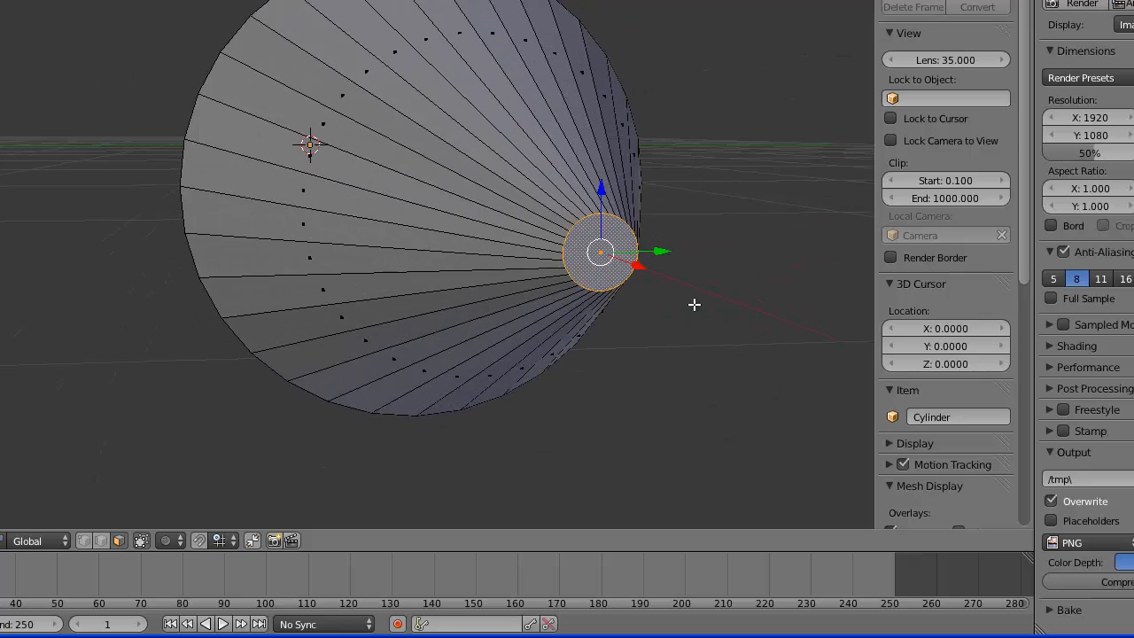
{"action": "left_click", "coordinate": [3, 541]}
{"action": "left_click_drag", "start_coordinate": [601, 186], "coordinate": [599, 222]}
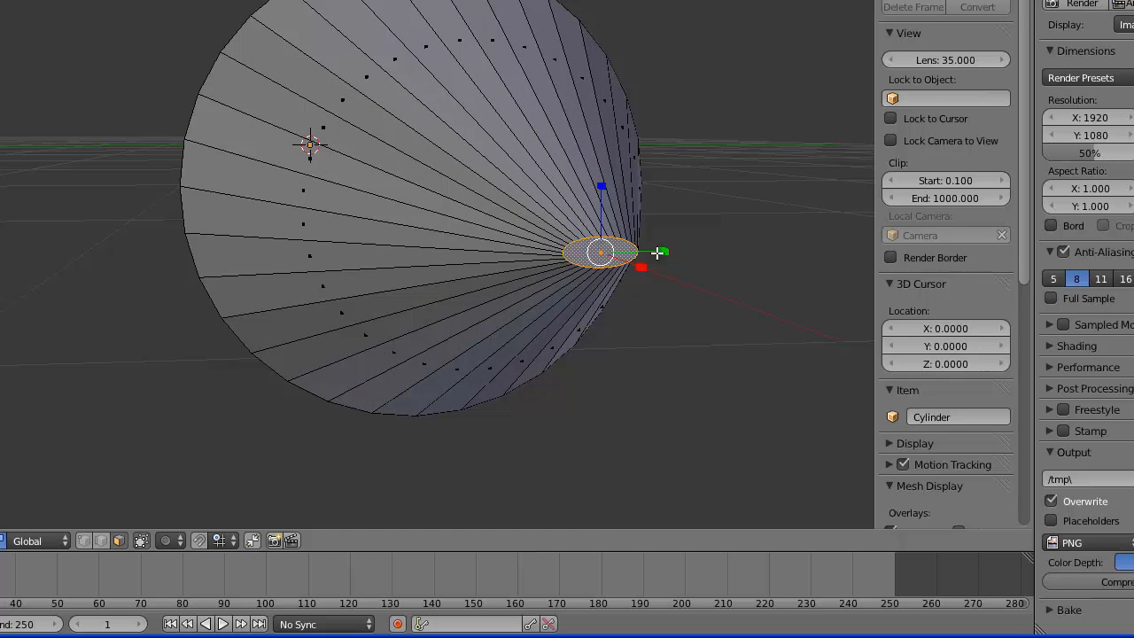
{"action": "mouse_move", "coordinate": [658, 252]}
{"action": "left_mouse_down"}
{"action": "mouse_move", "coordinate": [611, 250]}
{"action": "mouse_move", "coordinate": [662, 251]}
{"action": "left_mouse_up"}
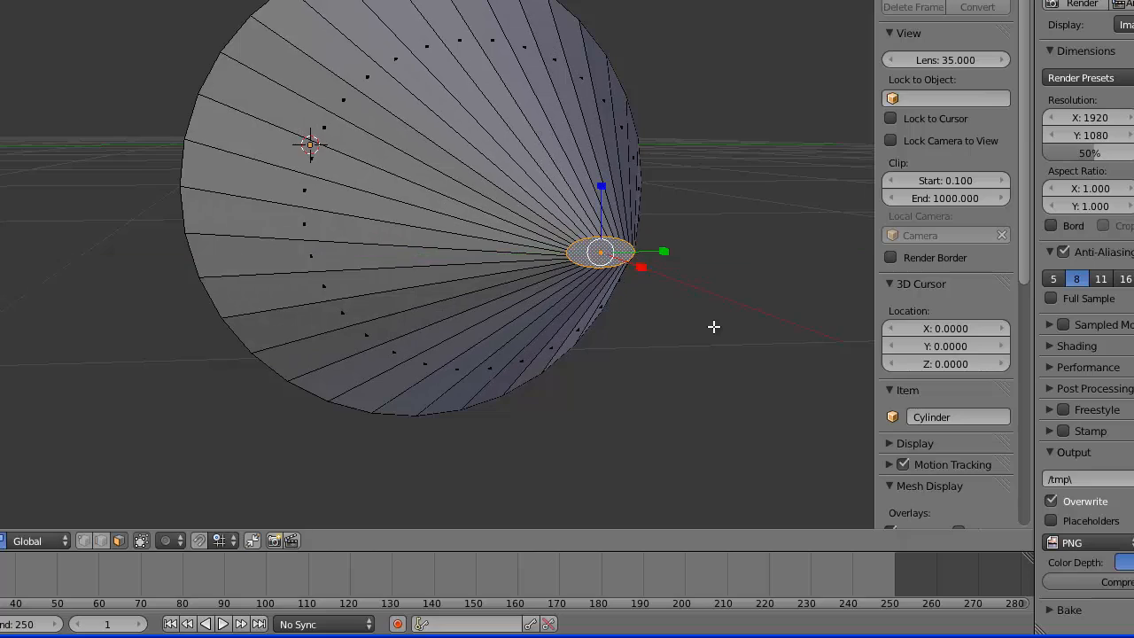
{"action": "key", "text": "ctrl+z"}
{"action": "key", "text": "ctrl+z"}
{"action": "key", "text": "ctrl+z"}
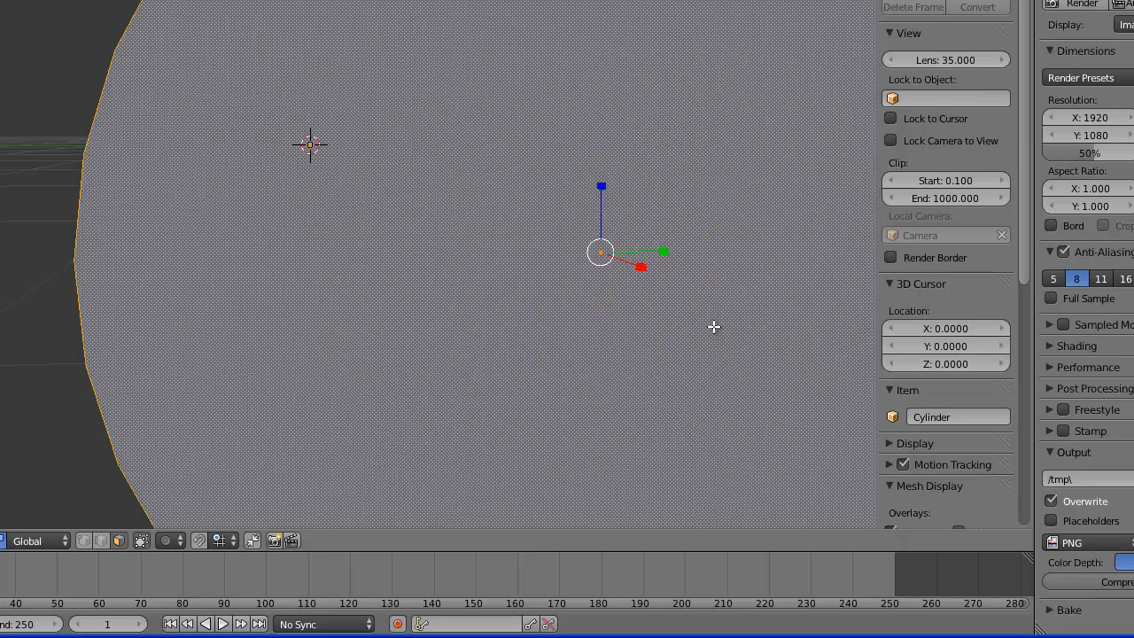
{"action": "key", "text": "ctrl+z"}
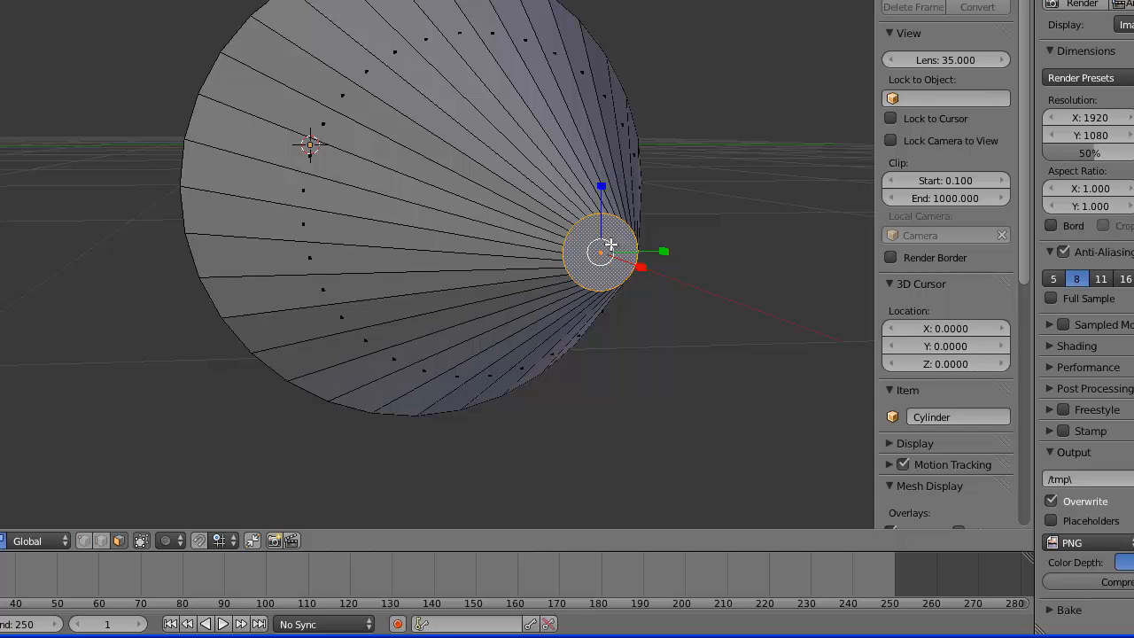
Scale the positive-X tip face uniformly to about 0.089 to form a sharp point.
{"action": "key", "text": "s"}
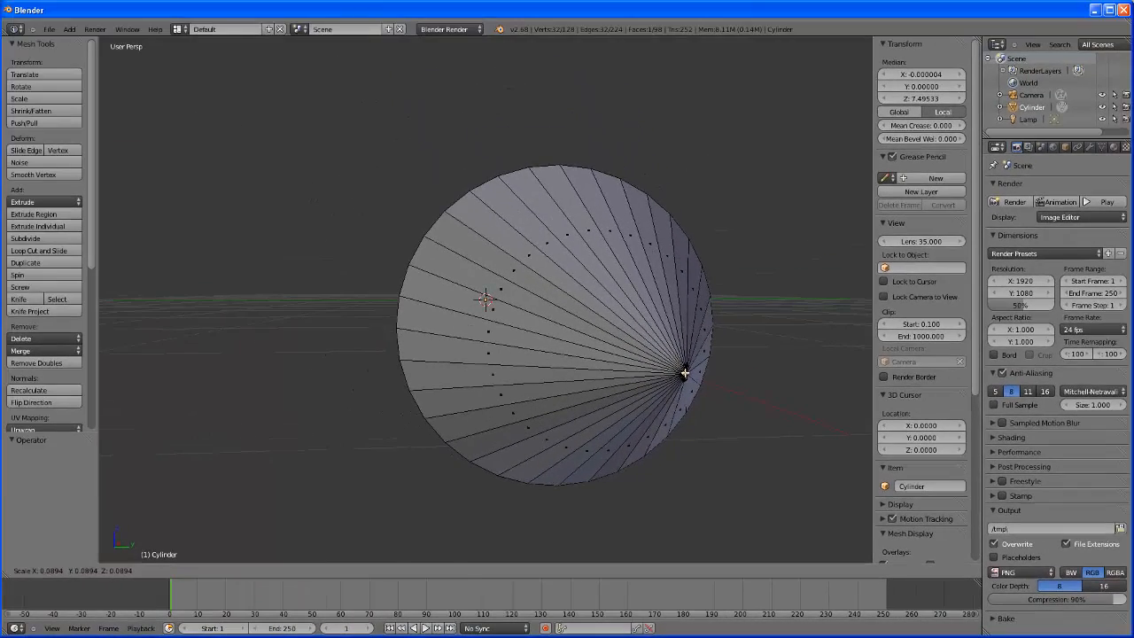
{"action": "left_click", "coordinate": [602, 252]}
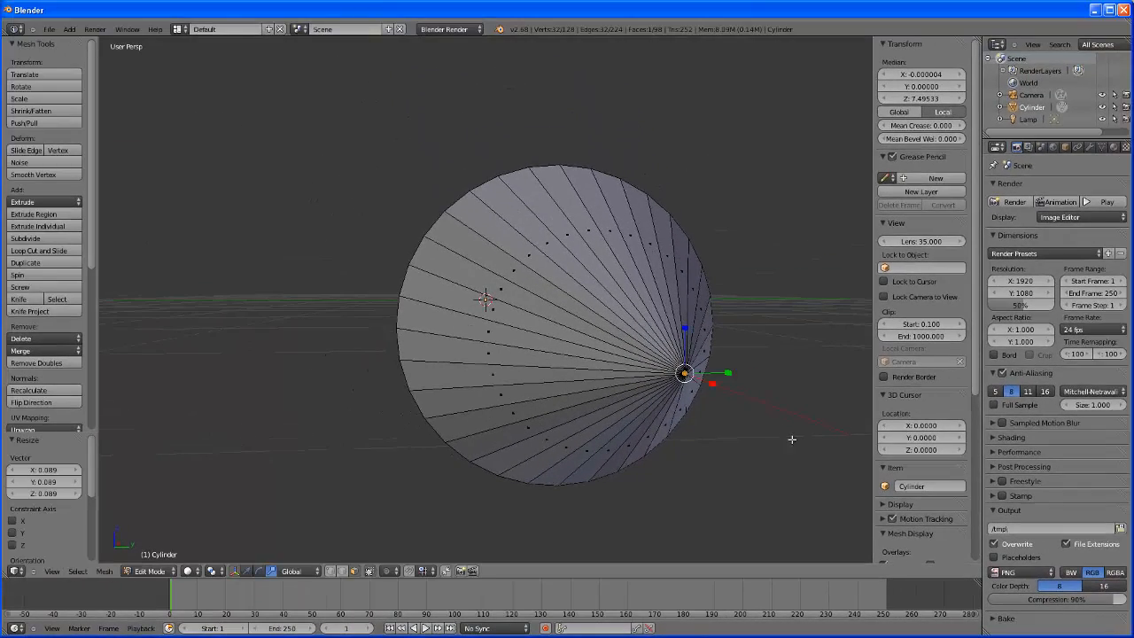
{"action": "scroll", "coordinate": [612, 413], "scroll_direction": "down", "scroll_amount": 1}
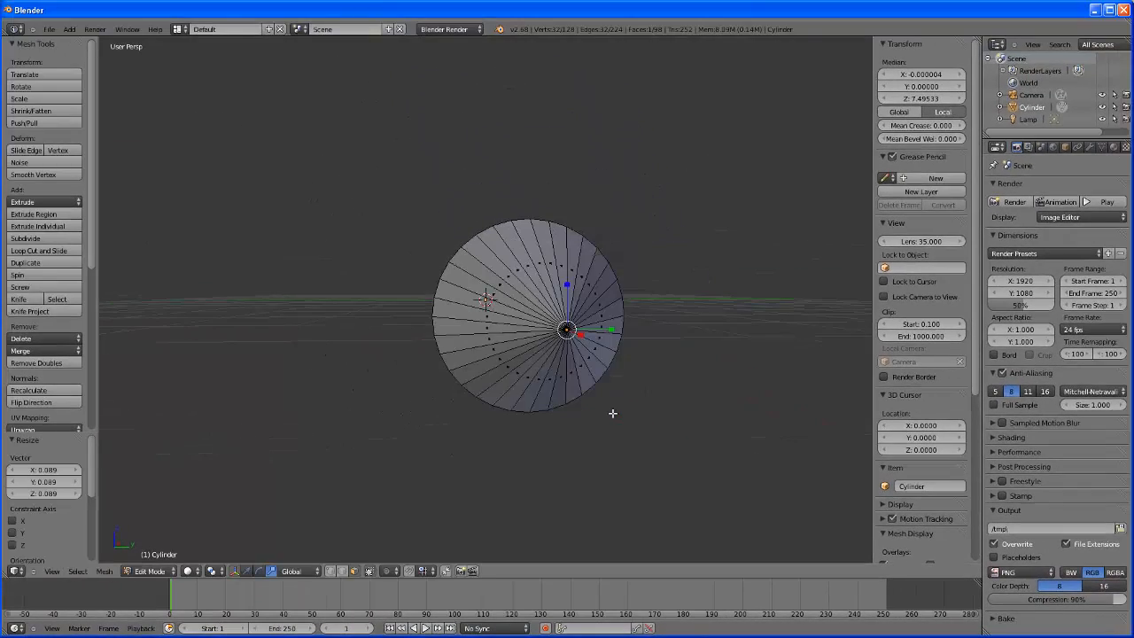
{"action": "scroll", "coordinate": [613, 412], "scroll_direction": "up", "scroll_amount": 1}
Select the negative-X end face and scale it uniformly to about 0.298 to form a blunt taper.
{"action": "middle_click_drag", "start_coordinate": [636, 434], "coordinate": [526, 365]}
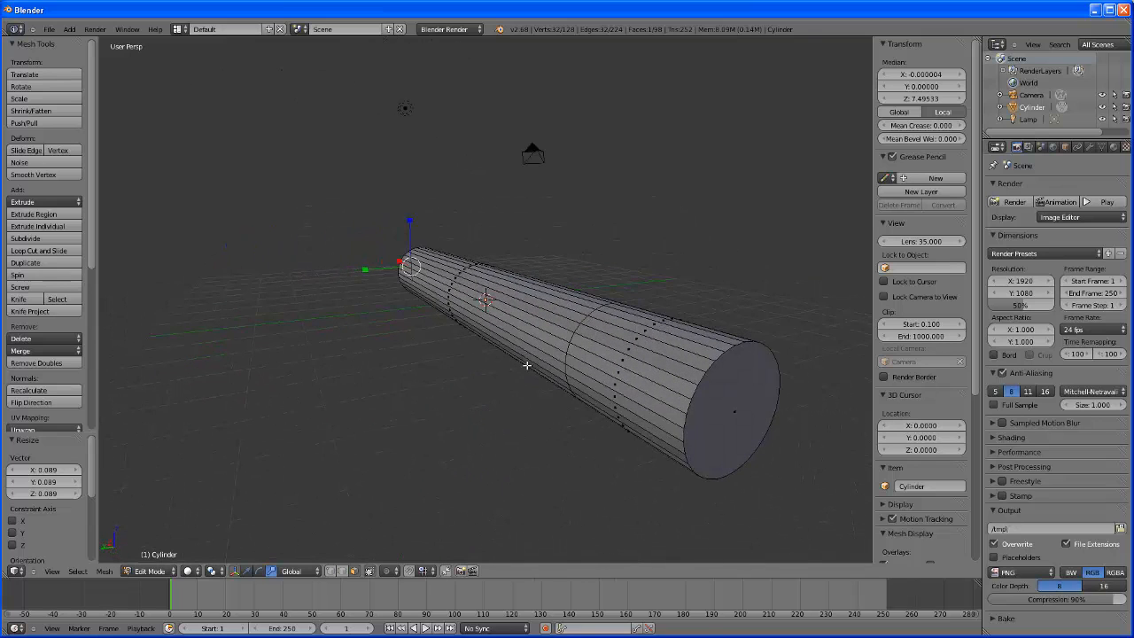
{"action": "right_click", "coordinate": [728, 416]}
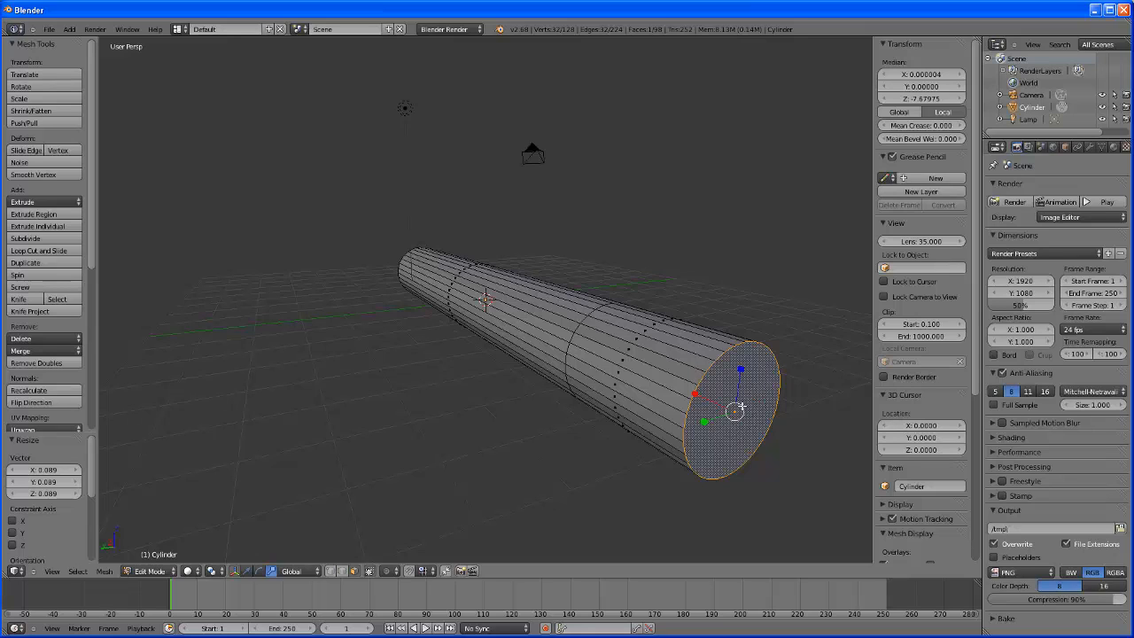
{"action": "key", "text": "s"}
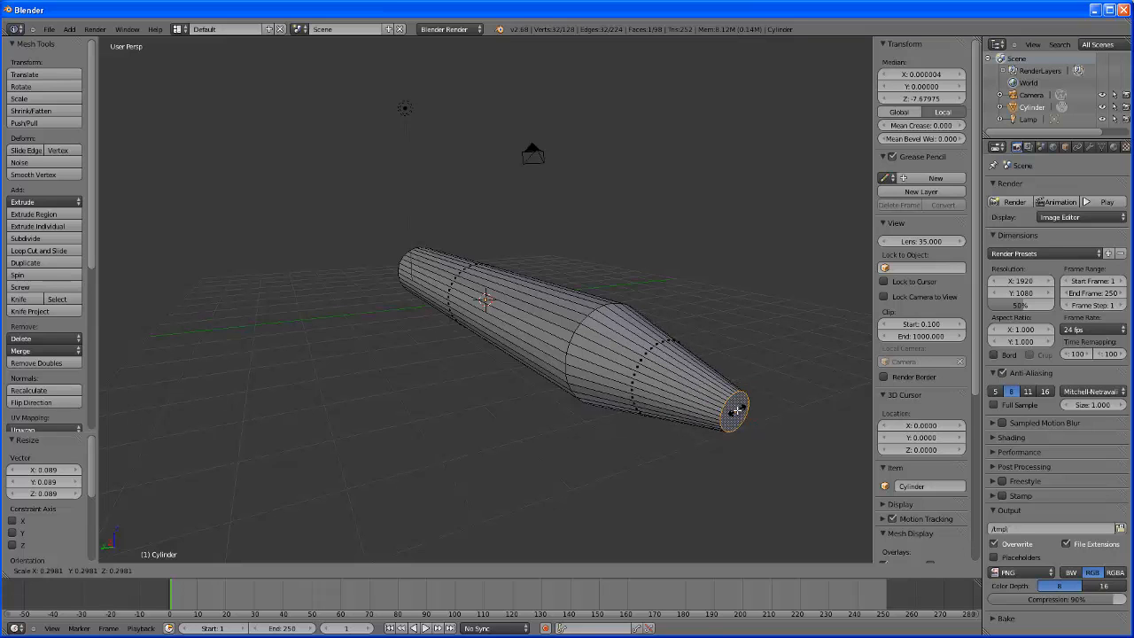
{"action": "left_click", "coordinate": [737, 410]}
Add a single loop cut around the middle body and slide it toward the positive-X end, to about 2.03 in local Z.
{"action": "middle_click_drag", "start_coordinate": [767, 458], "coordinate": [480, 392]}
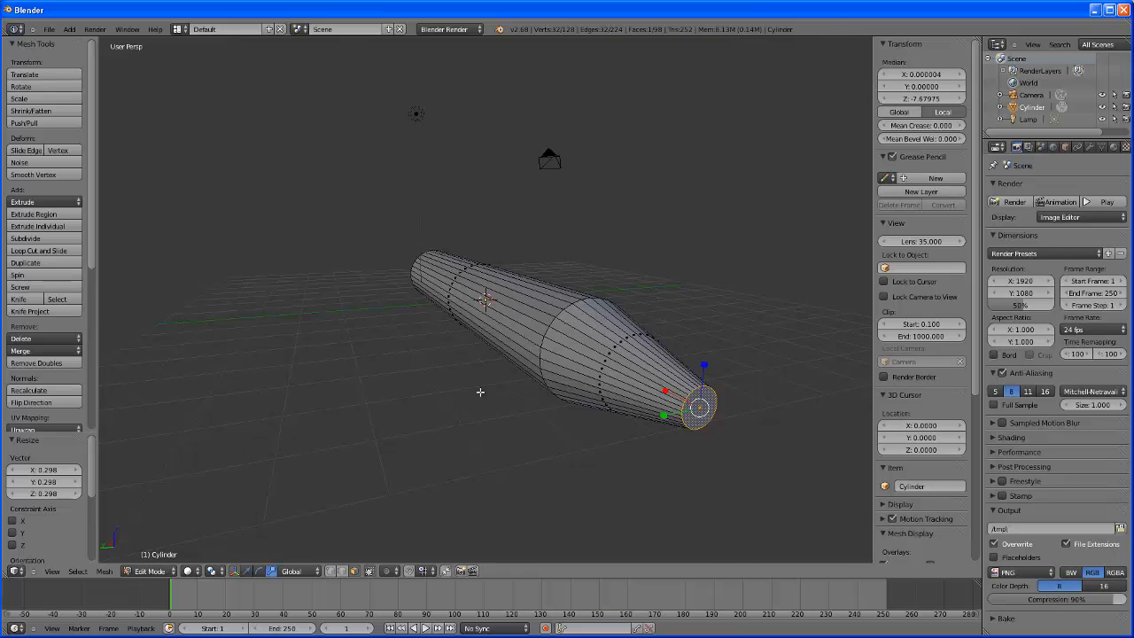
{"action": "middle_click_drag", "start_coordinate": [391, 436], "coordinate": [482, 435]}
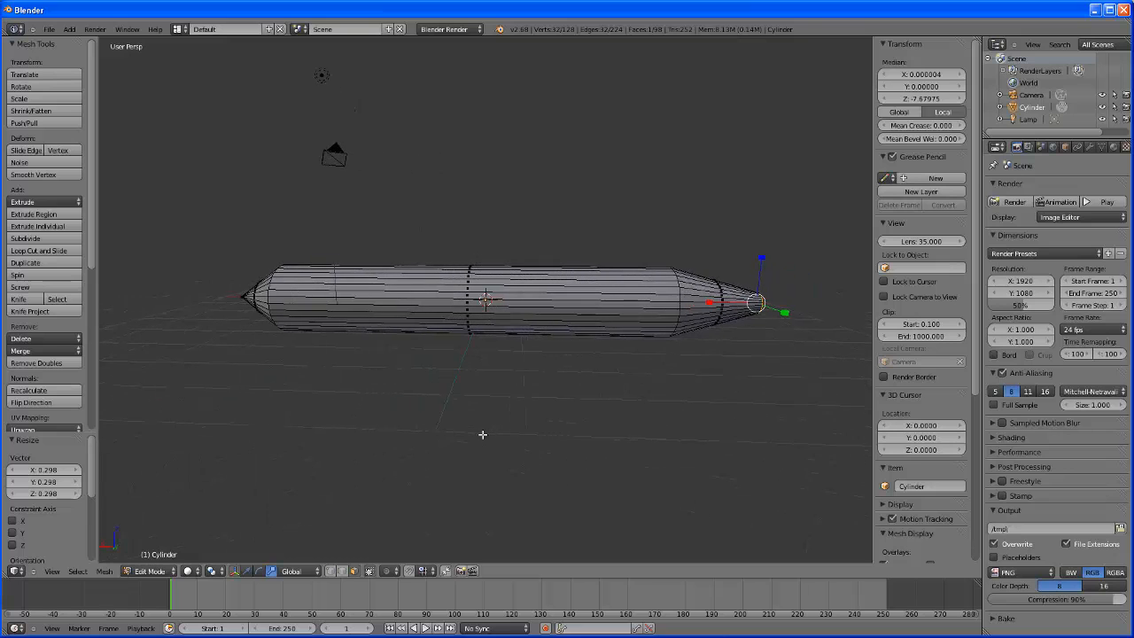
{"action": "left_click", "coordinate": [55, 255]}
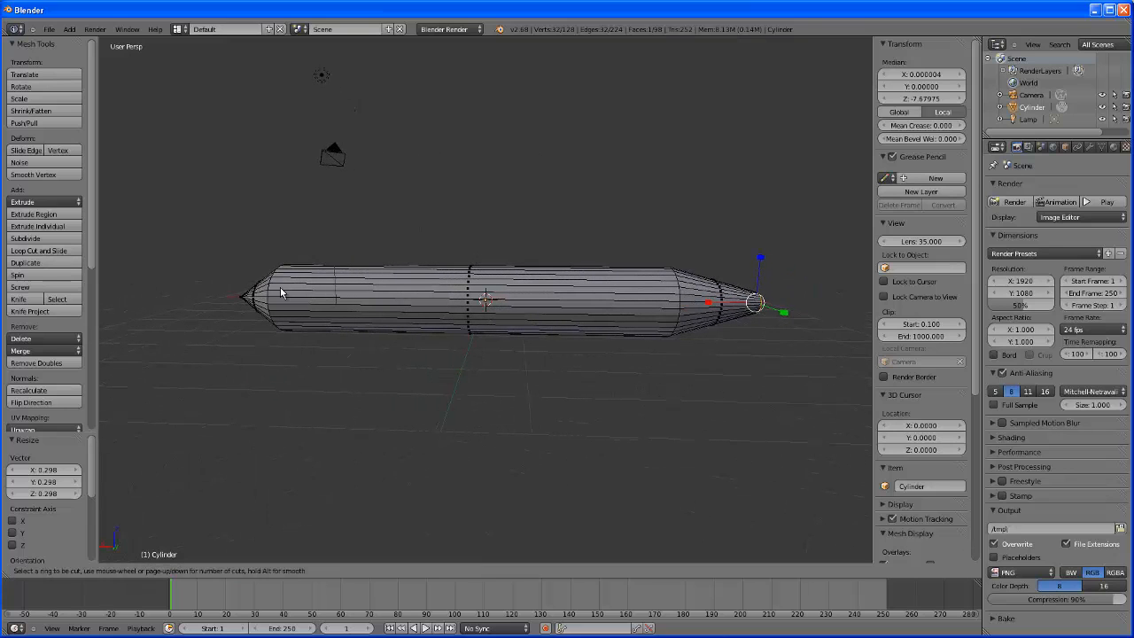
{"action": "left_click", "coordinate": [393, 300]}
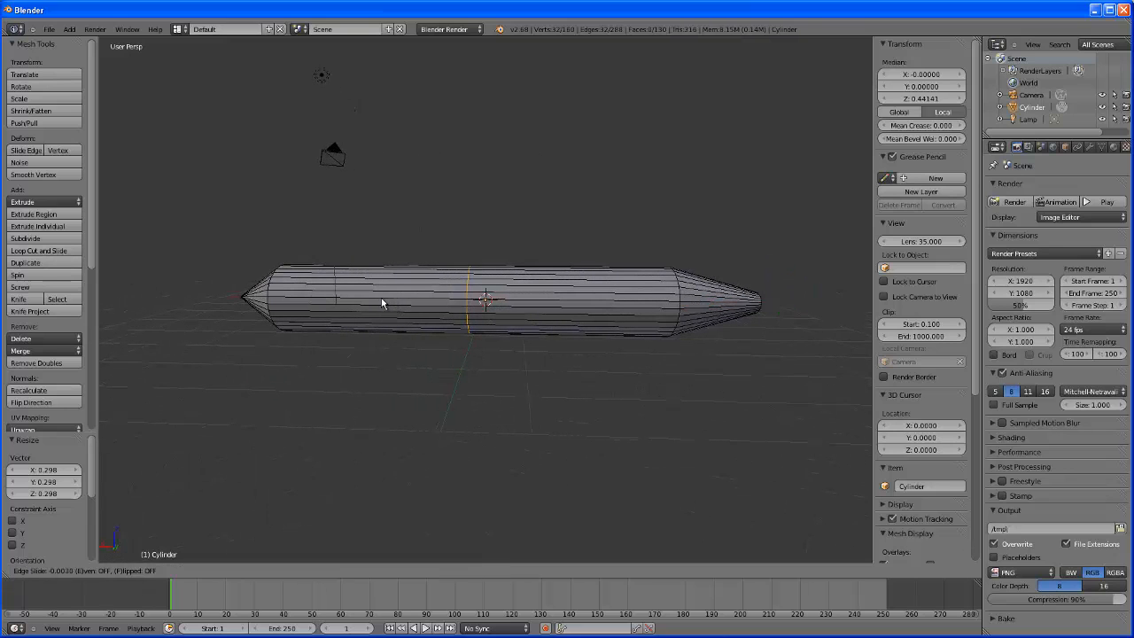
{"action": "left_click", "coordinate": [334, 298]}
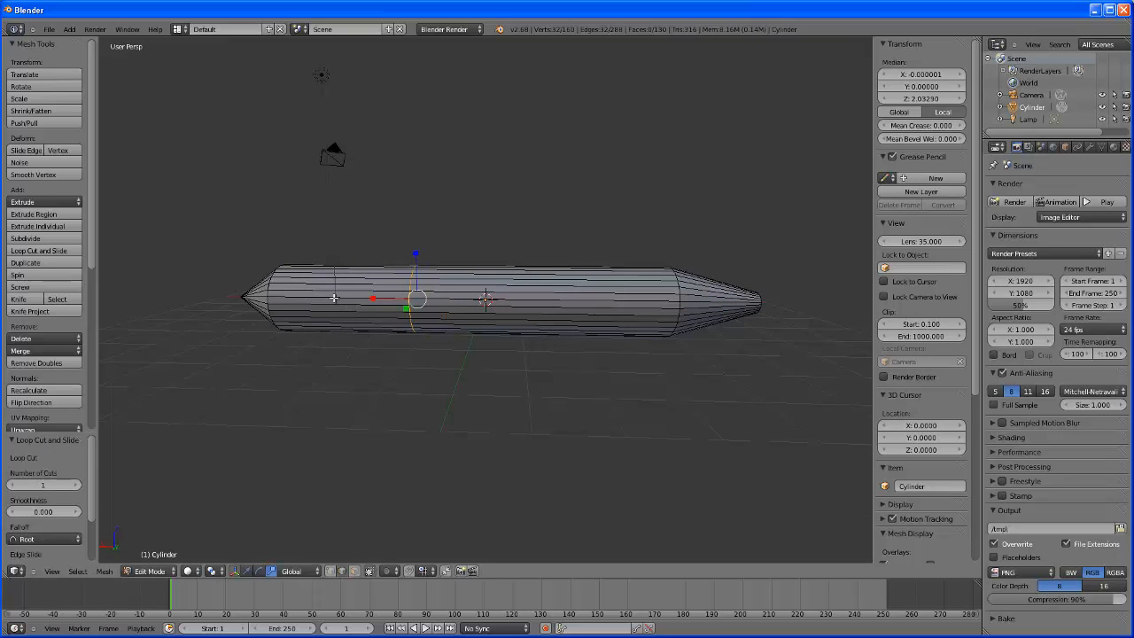
Add another single loop cut between the middle cut and the negative-X taper, at about -1.38 in local Z.
{"action": "left_click", "coordinate": [42, 252]}
{"action": "left_click", "coordinate": [465, 309]}
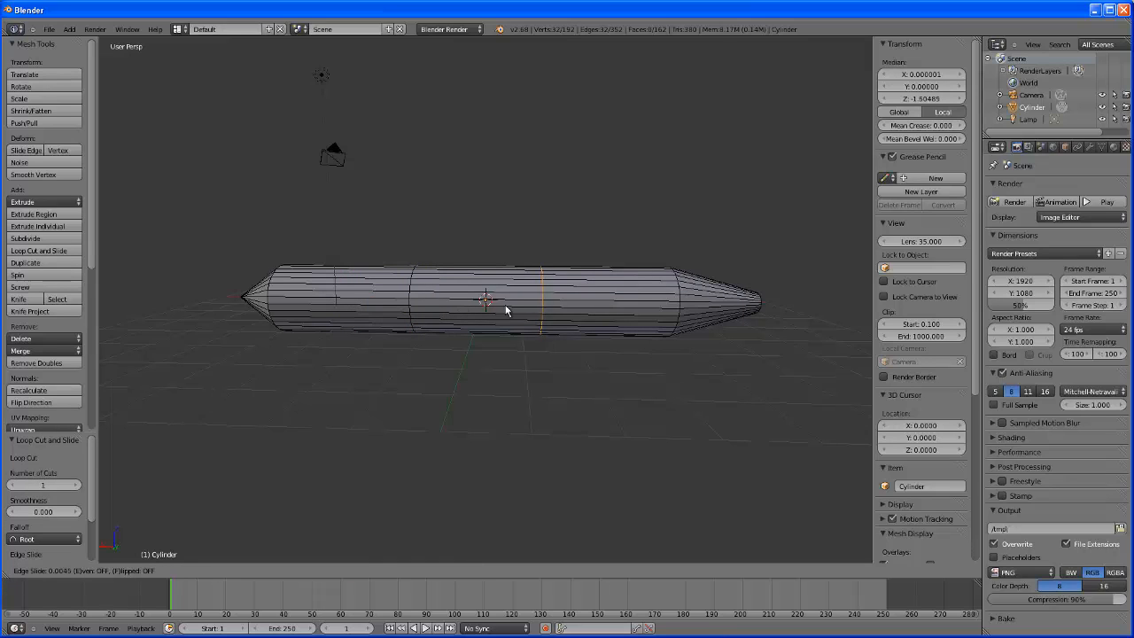
{"action": "left_click", "coordinate": [452, 309]}
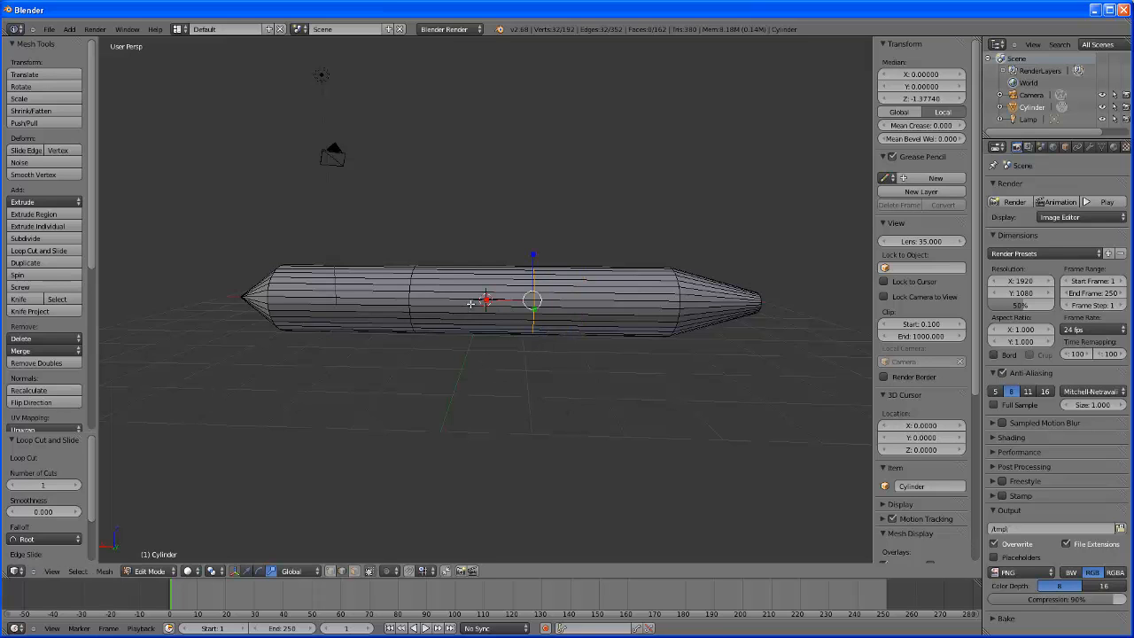
In face select mode, select the narrow face at the top centre of the negative-X taper.
{"action": "middle_click_drag", "start_coordinate": [623, 413], "coordinate": [542, 376]}
{"action": "middle_click_drag", "start_coordinate": [569, 418], "coordinate": [568, 416]}
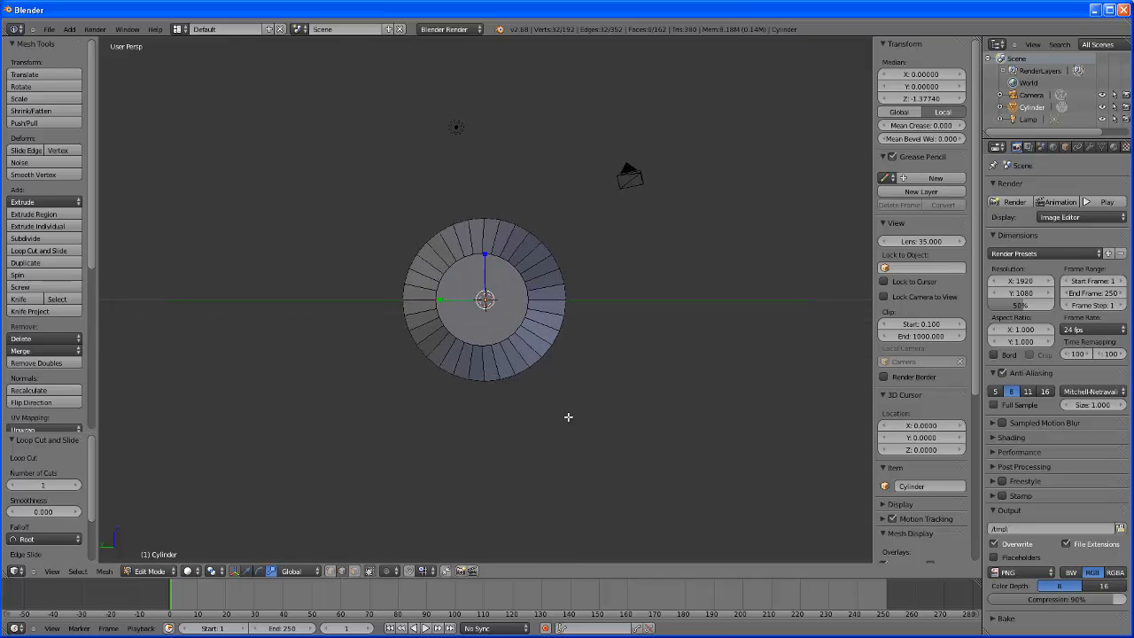
{"action": "right_click", "coordinate": [478, 232]}
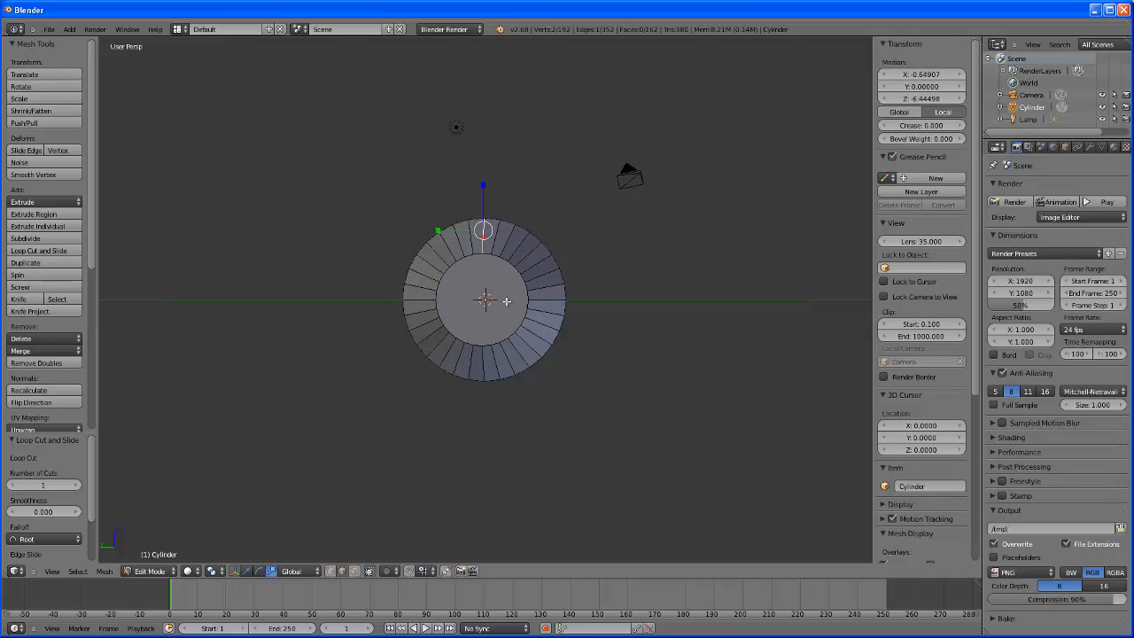
{"action": "left_click", "coordinate": [355, 572]}
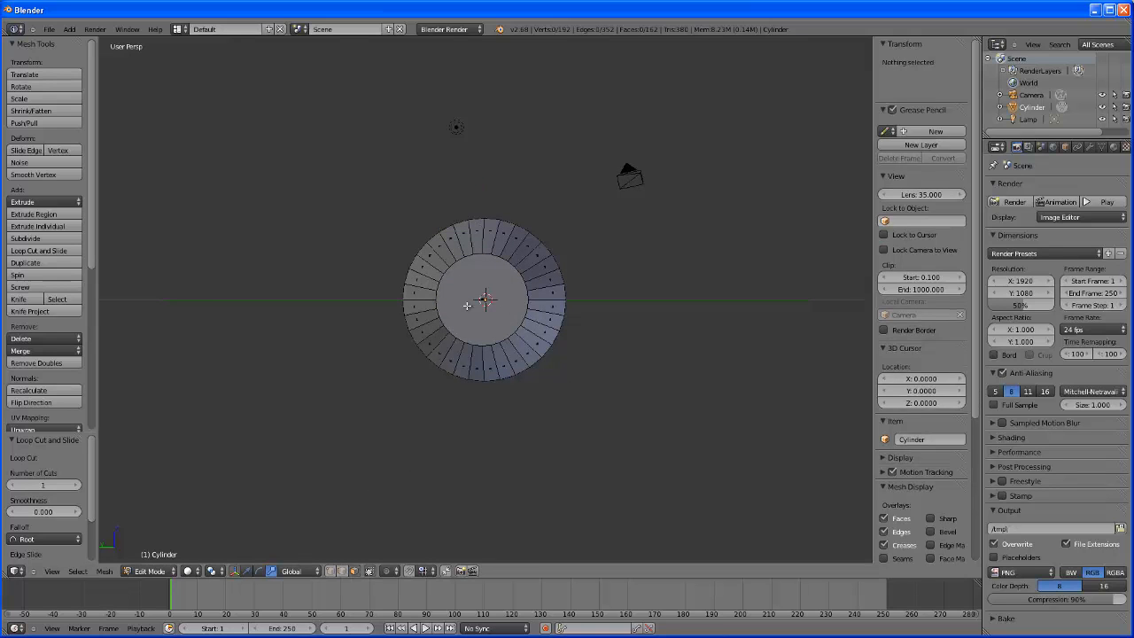
{"action": "right_click", "coordinate": [489, 234]}
{"action": "middle_click_drag", "start_coordinate": [529, 405], "coordinate": [539, 437]}
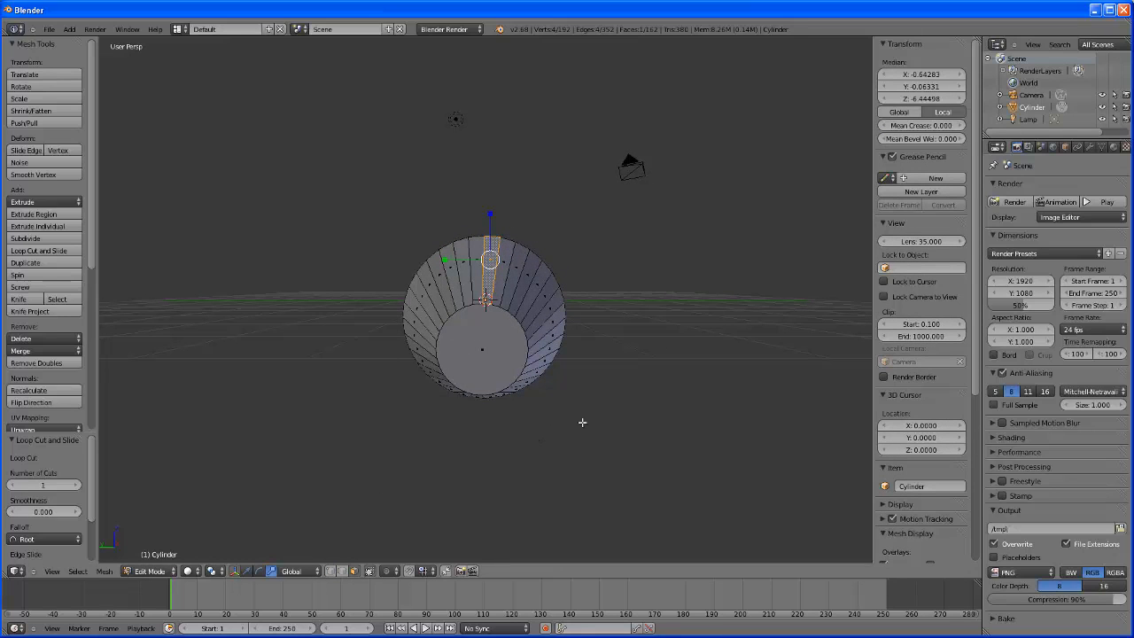
Switch to Object Mode and rotate the cylinder about -6.286° around the global X axis with the rotation manipulator.
{"action": "left_click", "coordinate": [161, 574]}
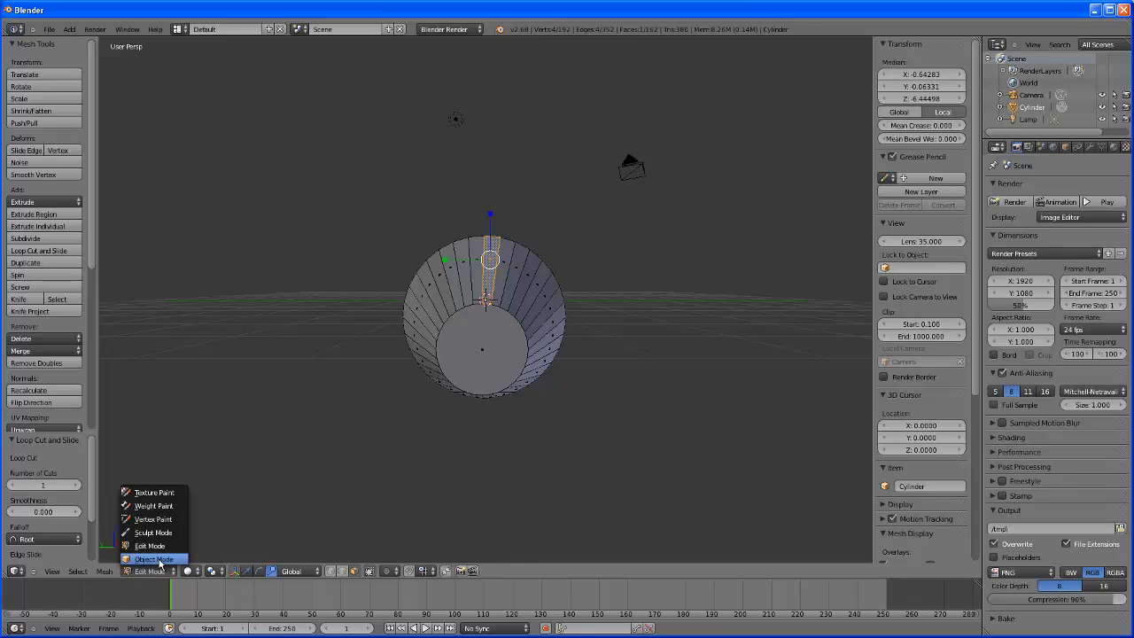
{"action": "left_click", "coordinate": [153, 559]}
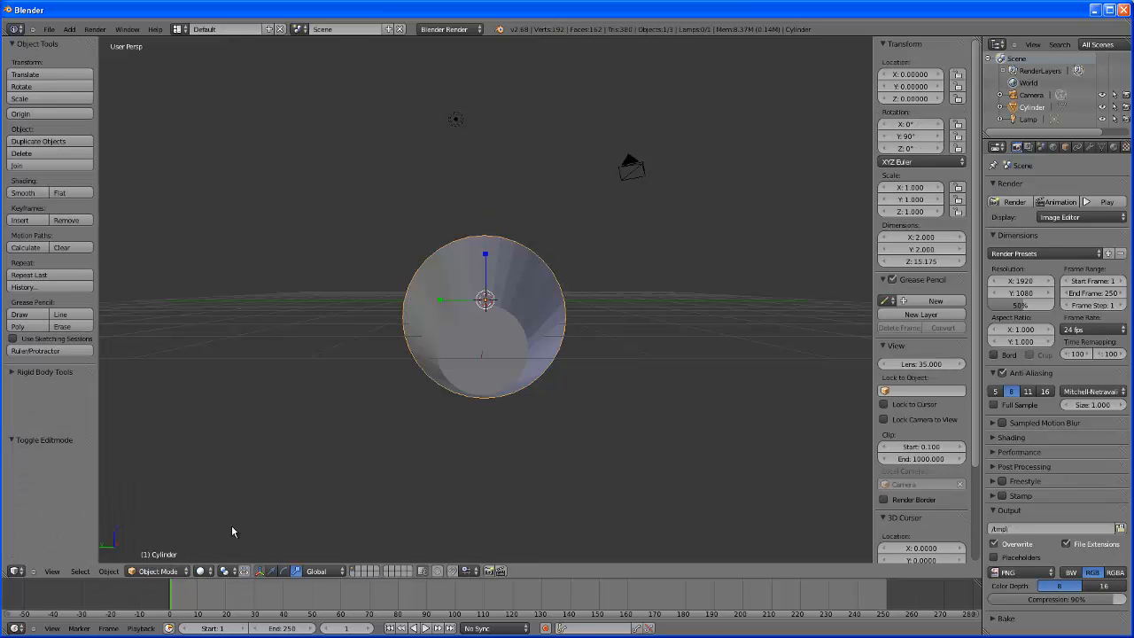
{"action": "left_click", "coordinate": [284, 572]}
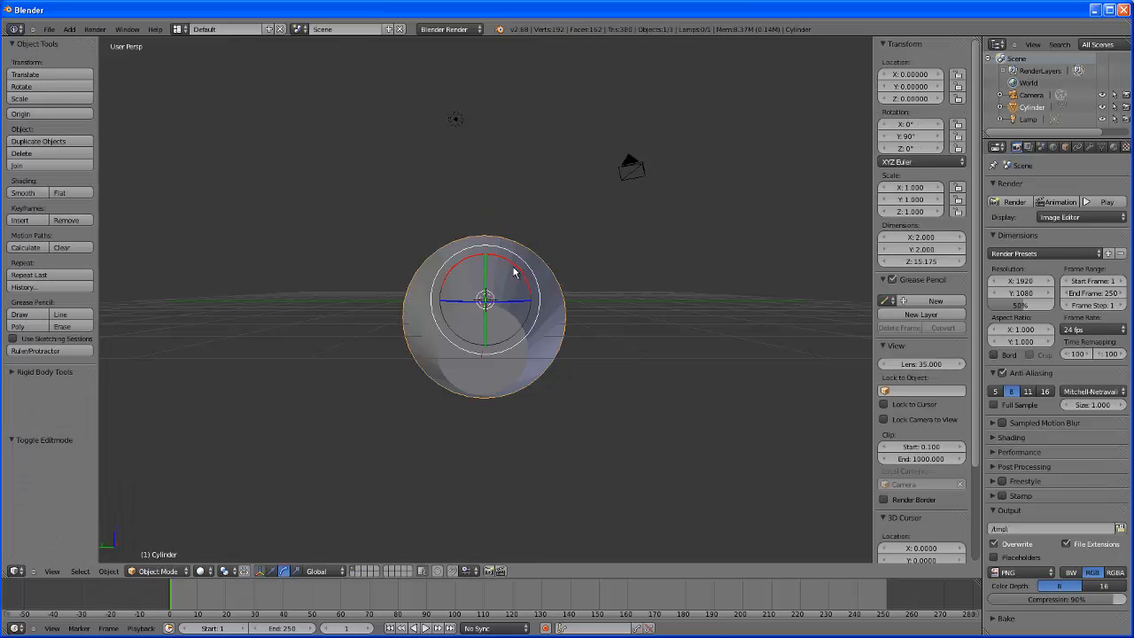
{"action": "left_click_drag", "start_coordinate": [519, 272], "coordinate": [512, 270]}
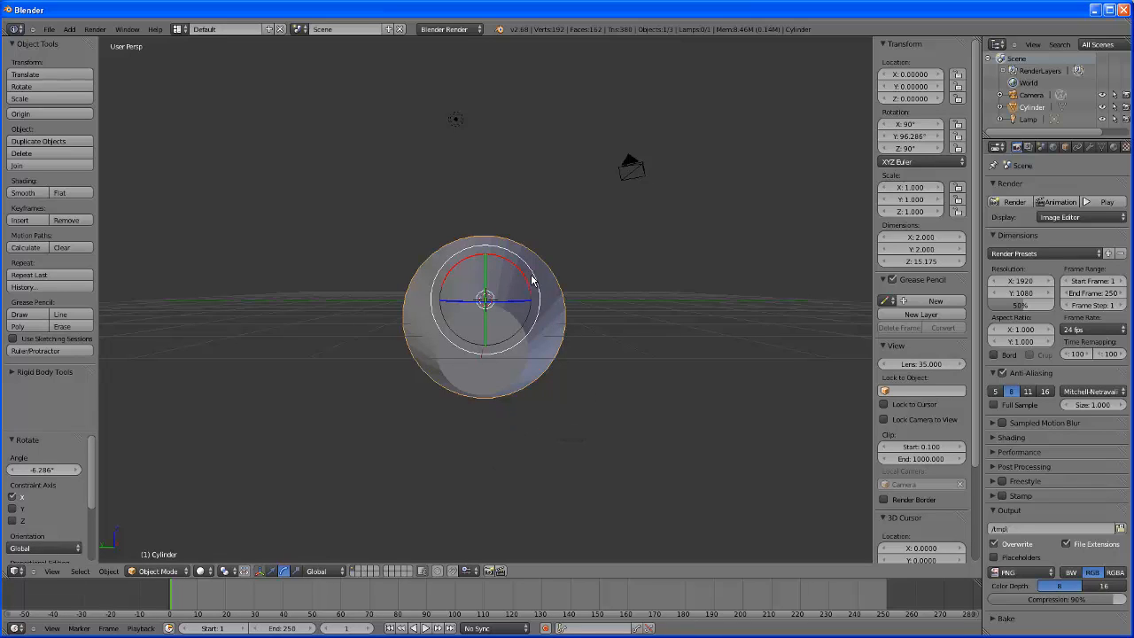
Return the cylinder to Edit Mode and switch from the rotation manipulator to the translation manipulator.
{"action": "left_click_drag", "start_coordinate": [524, 282], "coordinate": [526, 278]}
{"action": "left_click", "coordinate": [158, 572]}
{"action": "left_click", "coordinate": [157, 556]}
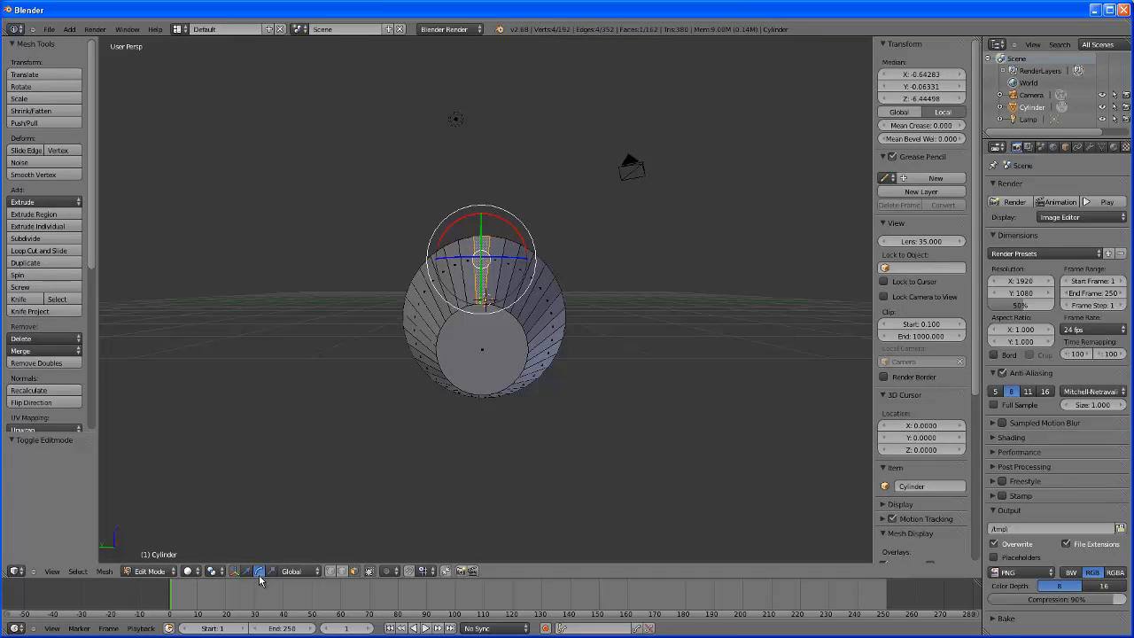
{"action": "left_click", "coordinate": [247, 570]}
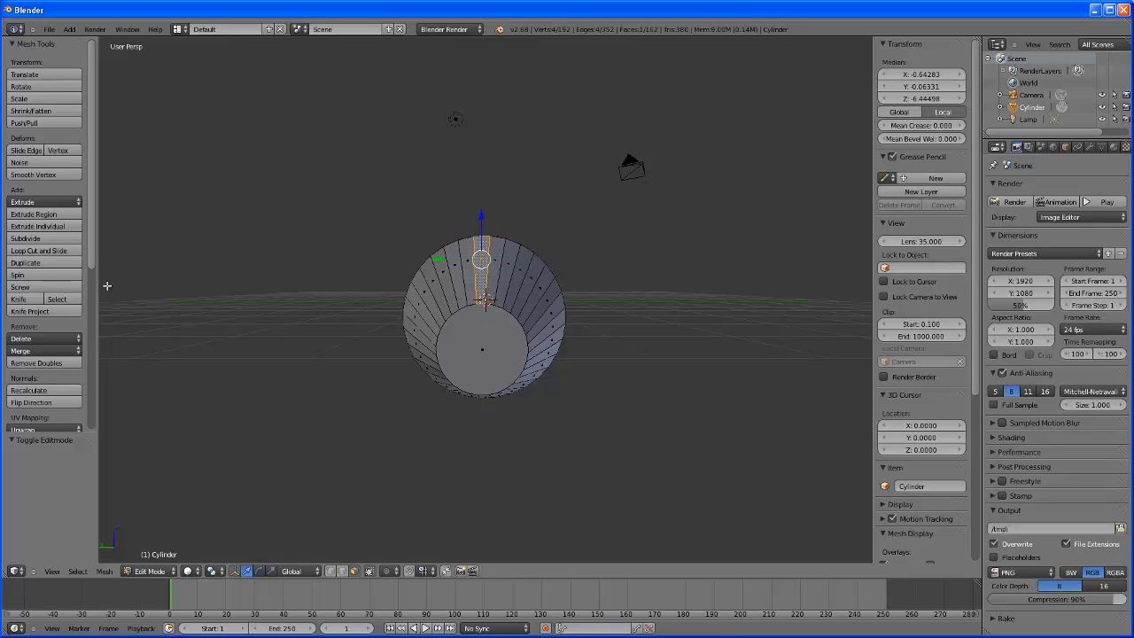
Try to extrude the selected top face of the negative-X taper upward by about 1.33 in Z, and undo it.
{"action": "left_click", "coordinate": [51, 228]}
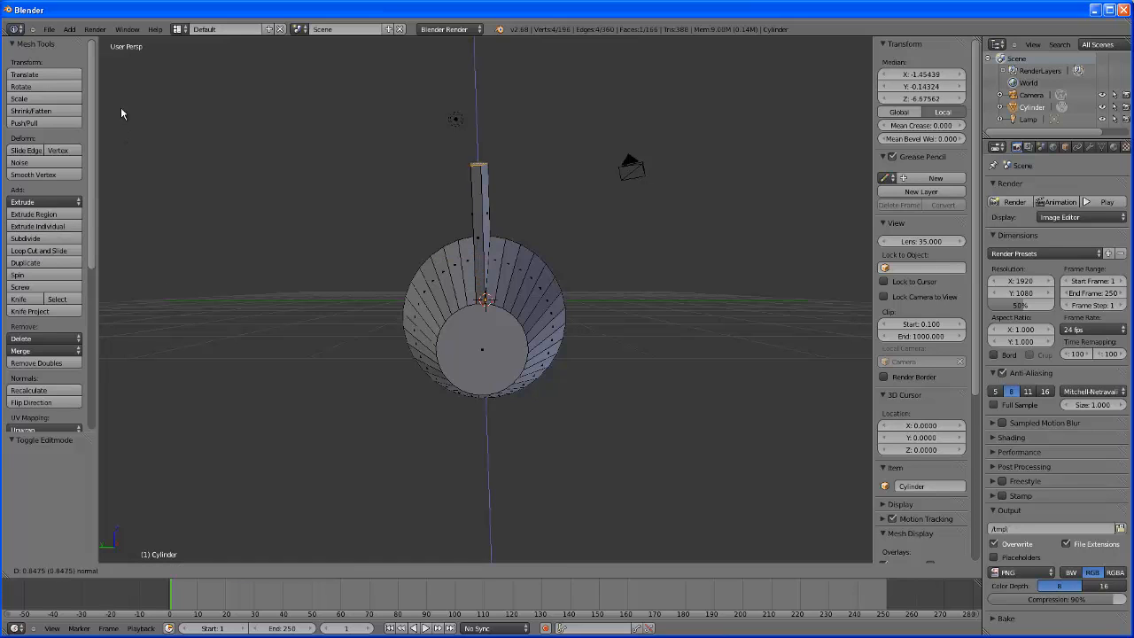
{"action": "left_click", "coordinate": [131, 68]}
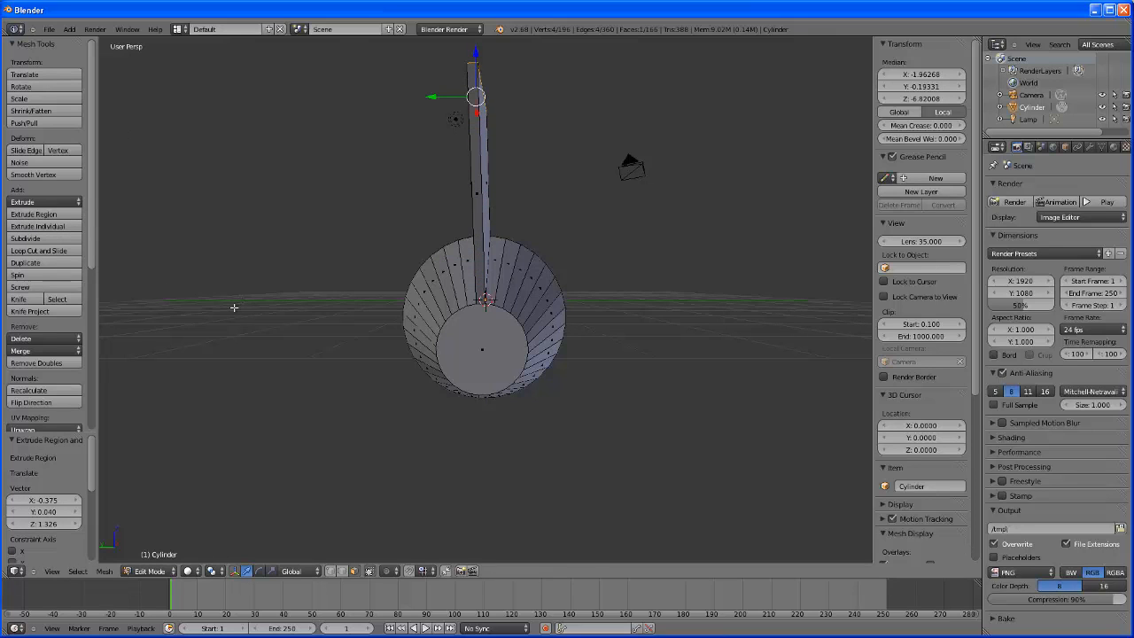
{"action": "middle_click_drag", "start_coordinate": [279, 352], "coordinate": [692, 209]}
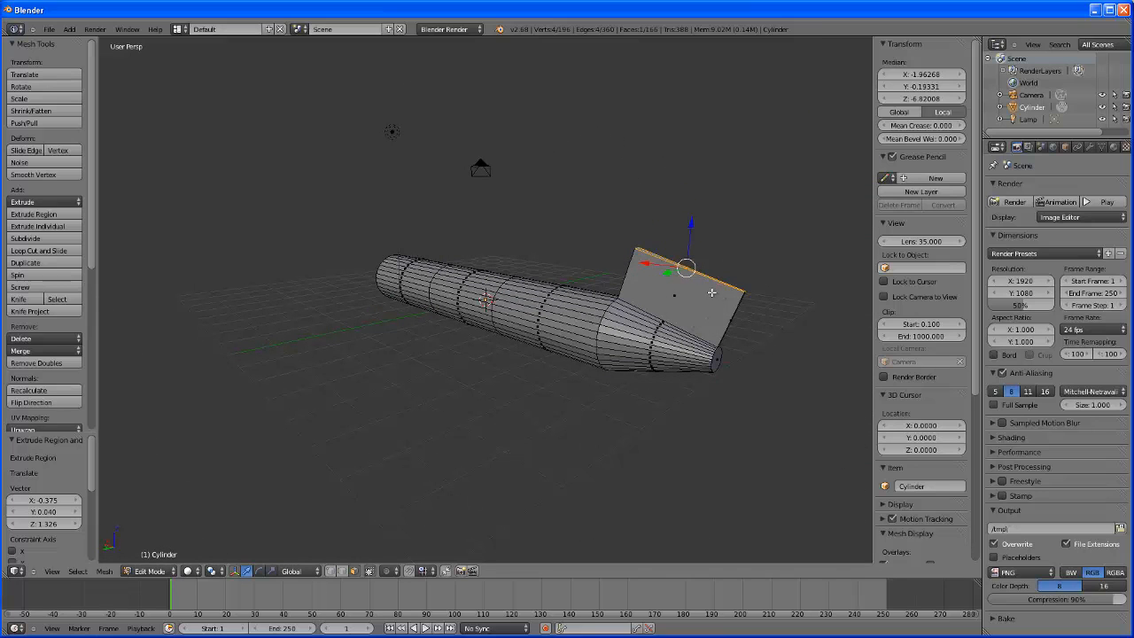
{"action": "key", "text": "ctrl+z"}
{"action": "mouse_move", "coordinate": [742, 424]}
{"action": "middle_mouse_down"}
{"action": "mouse_move", "coordinate": [721, 484]}
{"action": "mouse_move", "coordinate": [709, 426]}
{"action": "mouse_move", "coordinate": [725, 426]}
{"action": "middle_mouse_up"}
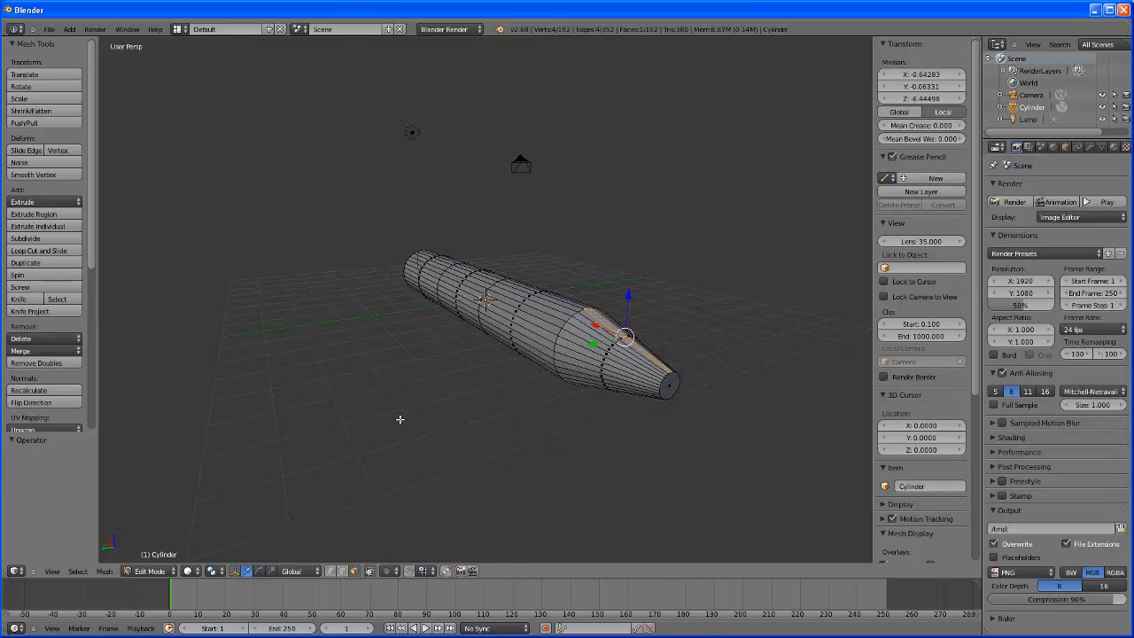
Deselect everything and add a single loop cut on the negative-X taper, slid close to its narrow end at about -7.33 in local Z.
{"action": "key", "text": "a"}
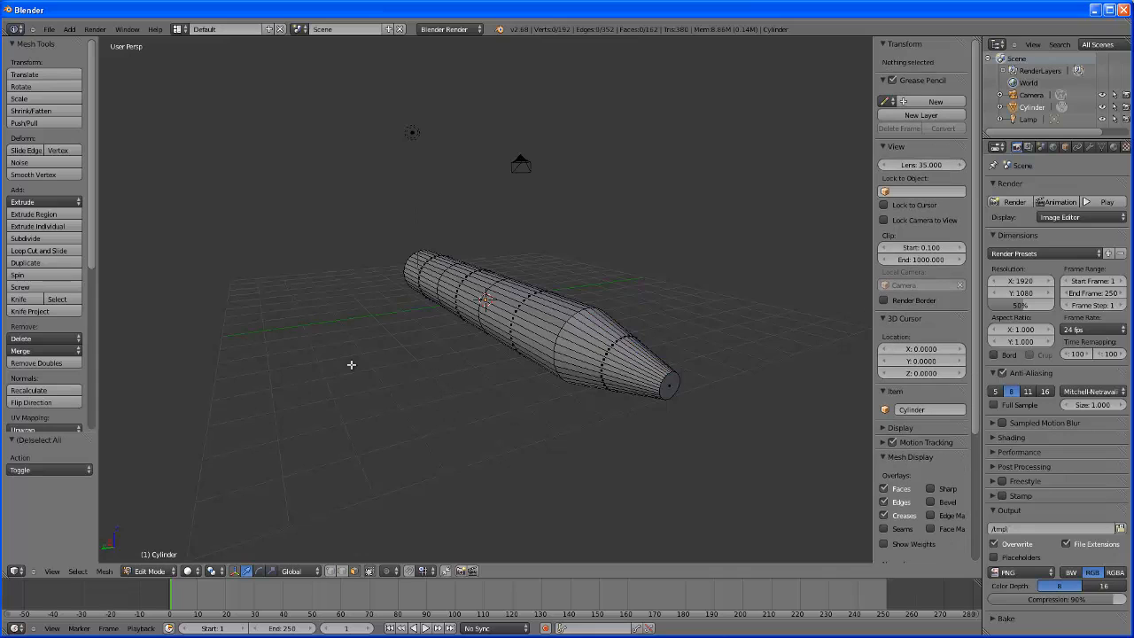
{"action": "left_click", "coordinate": [24, 255]}
{"action": "left_click", "coordinate": [632, 386]}
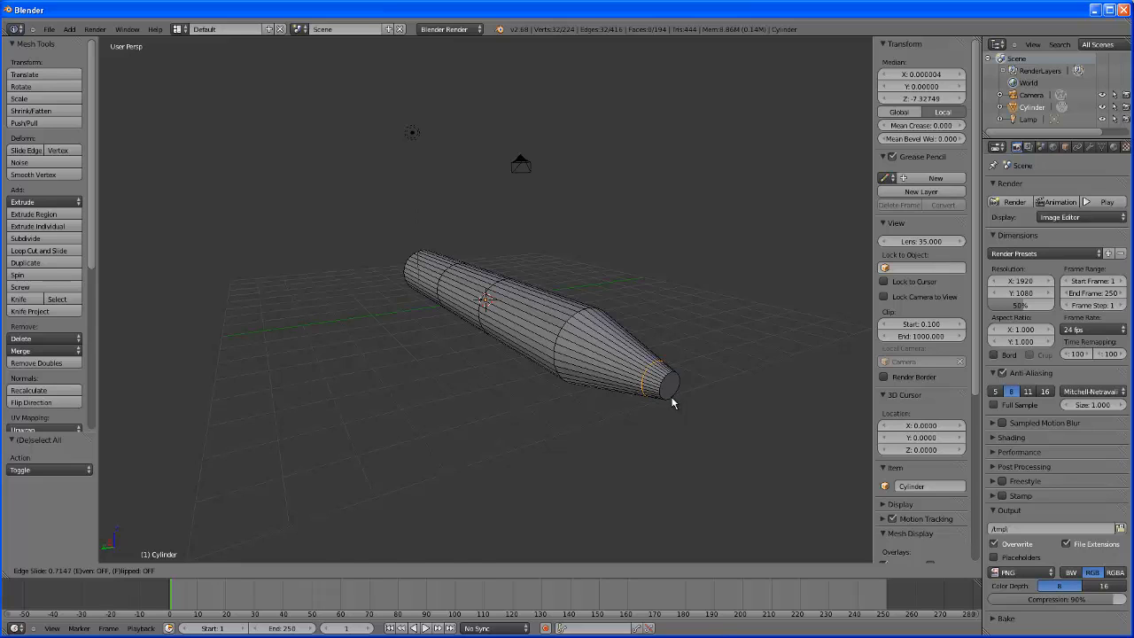
{"action": "left_click", "coordinate": [671, 403]}
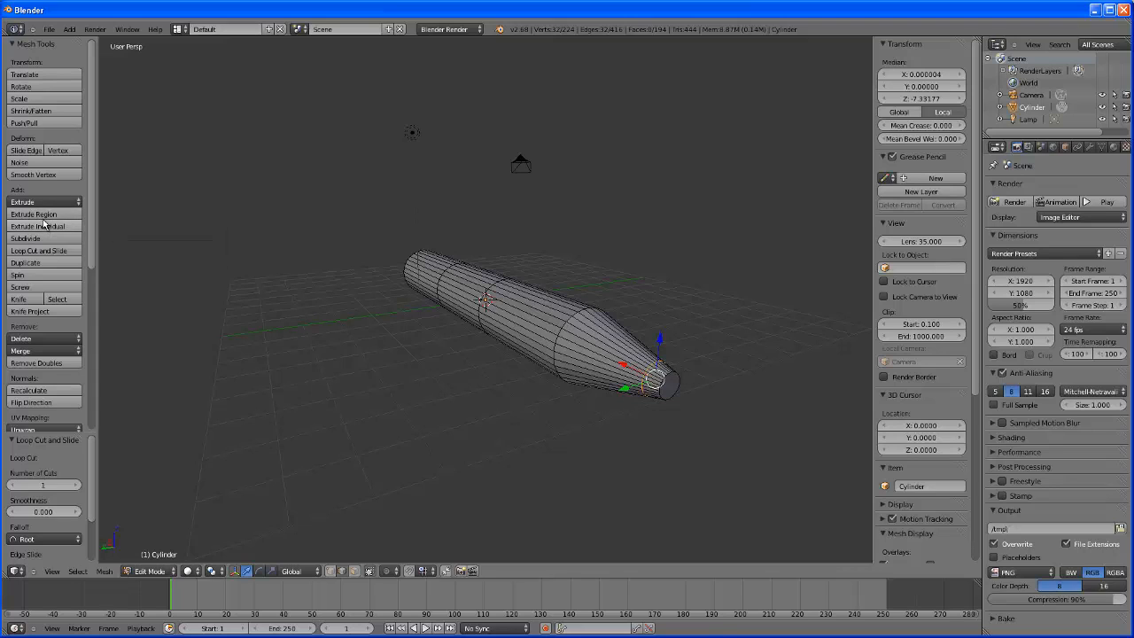
Add another single loop cut on the negative-X taper, slid close to its wide end at about -5.59 in local Z.
{"action": "left_click", "coordinate": [44, 251]}
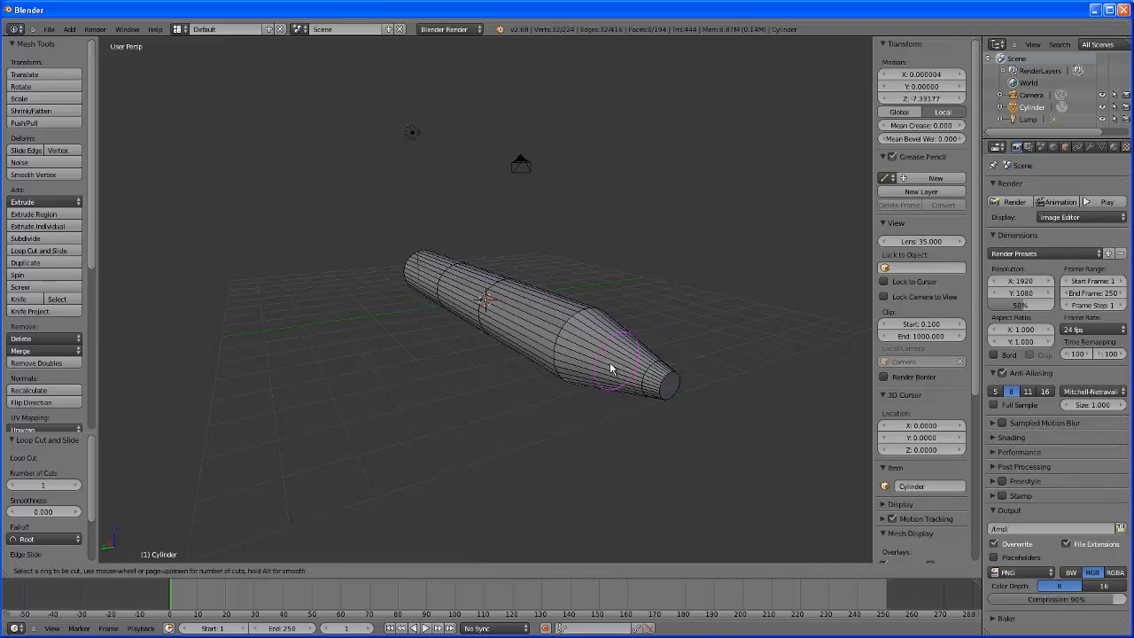
{"action": "left_click", "coordinate": [601, 363]}
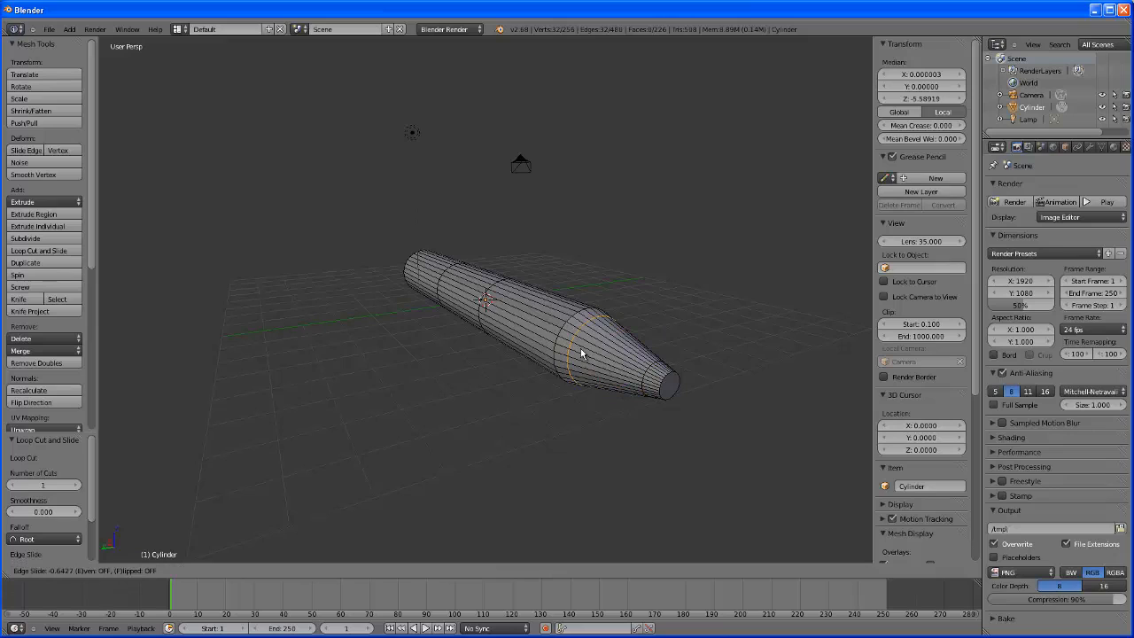
{"action": "left_click", "coordinate": [581, 353]}
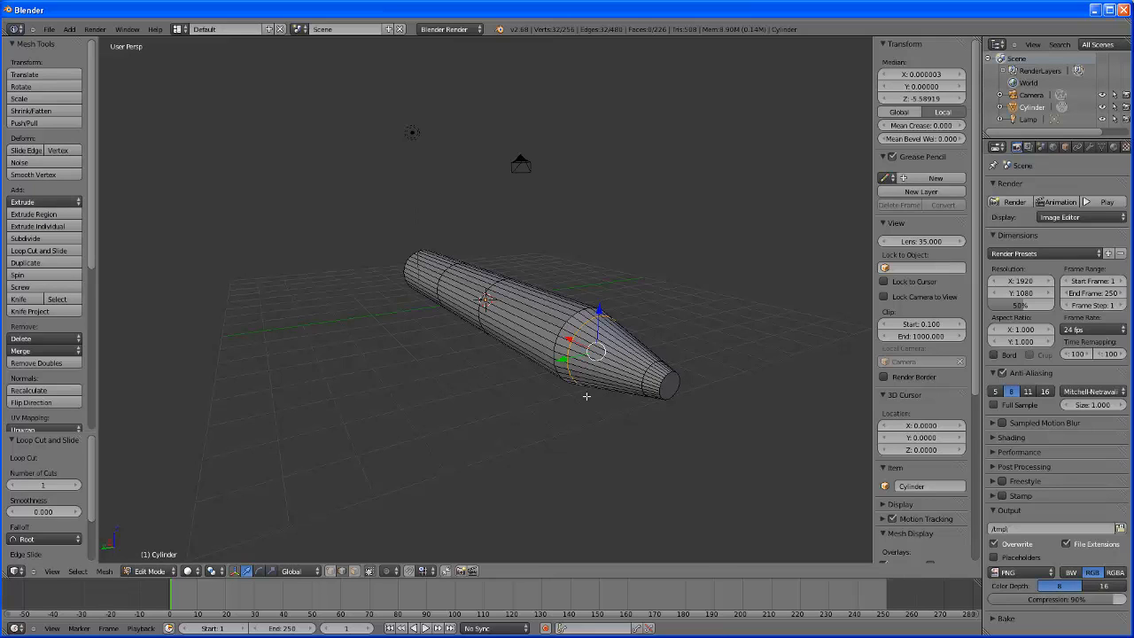
In face select mode, extrude the top centre face between the taper's two new loop cuts upward to form a vertical tail fin.
{"action": "left_click", "coordinate": [355, 571]}
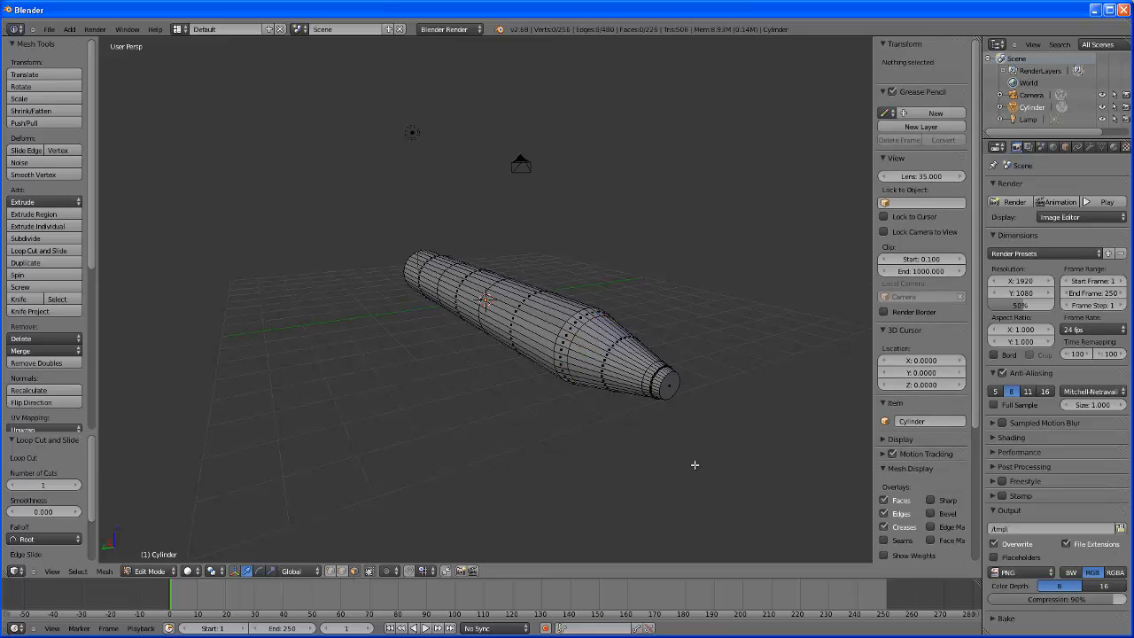
{"action": "middle_click_drag", "start_coordinate": [674, 465], "coordinate": [657, 448]}
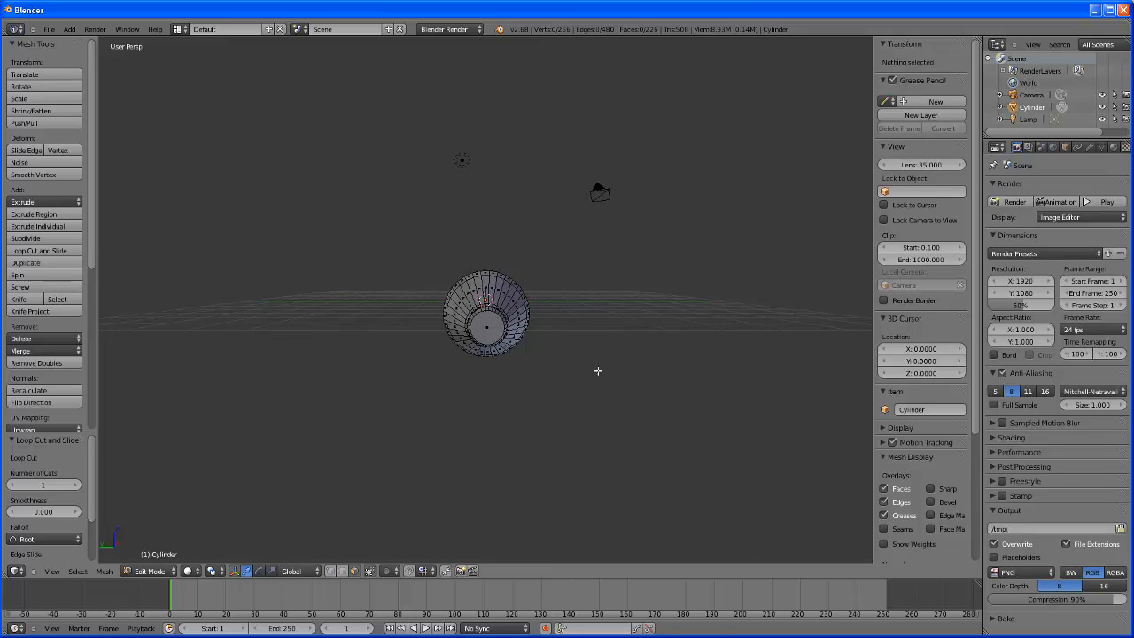
{"action": "right_click", "coordinate": [485, 284]}
{"action": "left_click", "coordinate": [35, 214]}
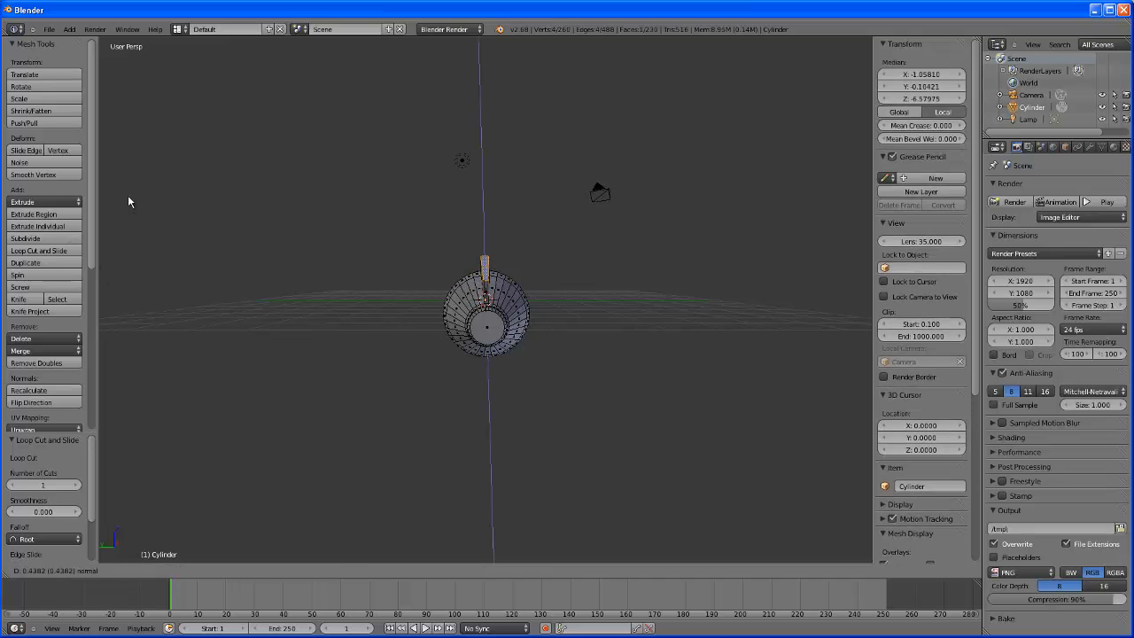
{"action": "left_click", "coordinate": [133, 124]}
Raise the end face of the vertical tail fin by about 0.78 along the global Z axis.
{"action": "middle_click_drag", "start_coordinate": [245, 294], "coordinate": [325, 298]}
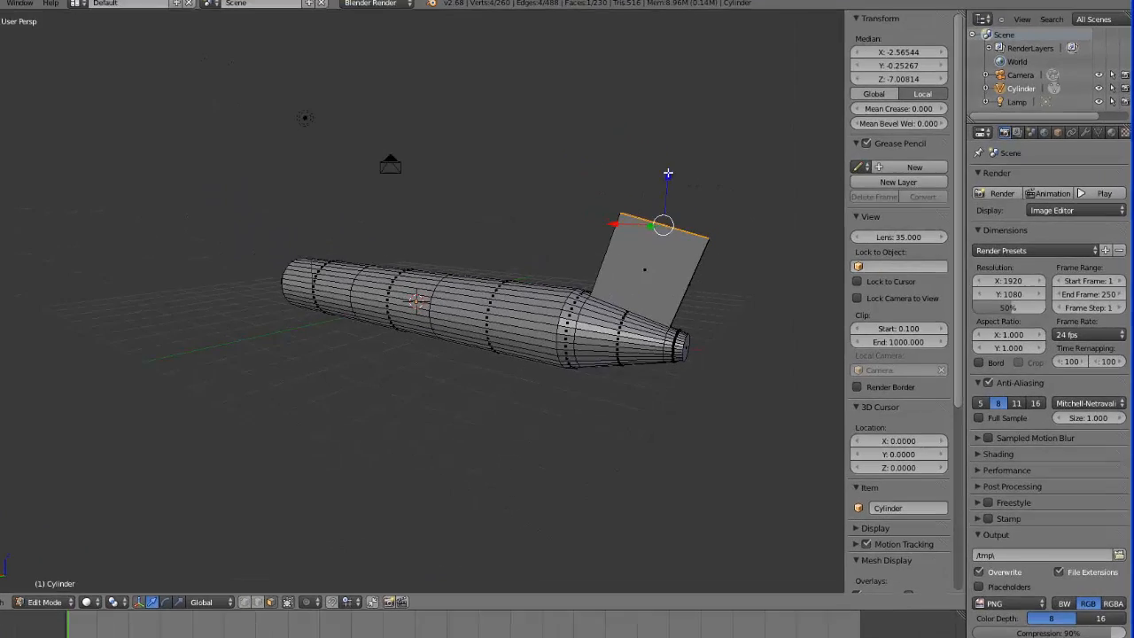
{"action": "key", "text": "g"}
{"action": "key", "text": "z"}
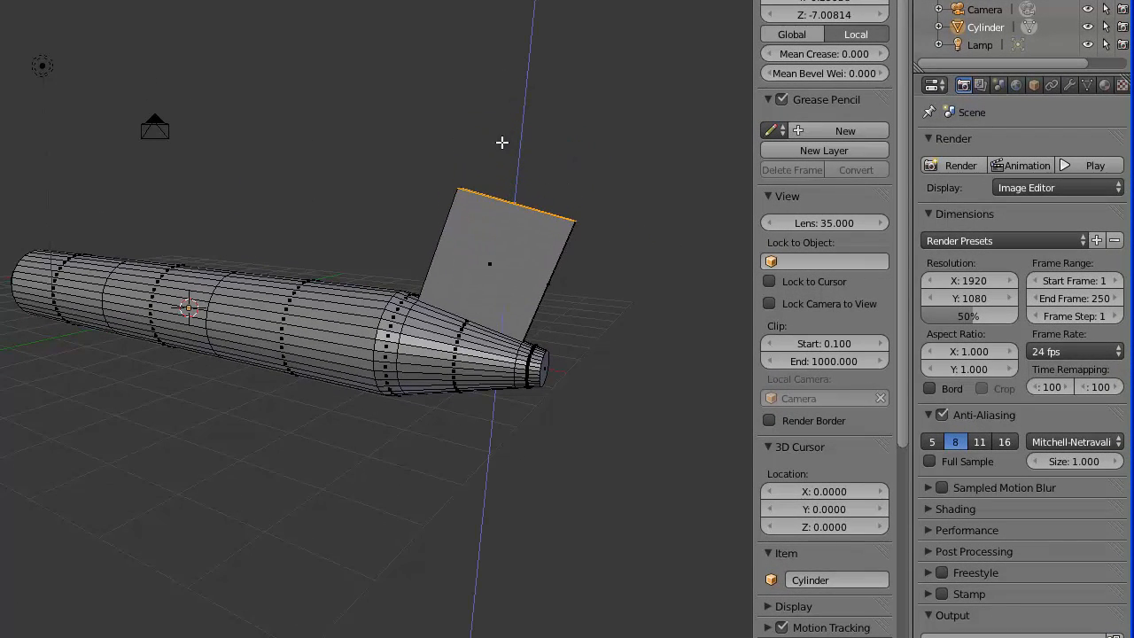
{"action": "left_click", "coordinate": [504, 94]}
Try to extrude a face on the taper's positive-Y side outward by about 0.53 in Y, and undo it.
{"action": "middle_click_drag", "start_coordinate": [521, 500], "coordinate": [386, 462]}
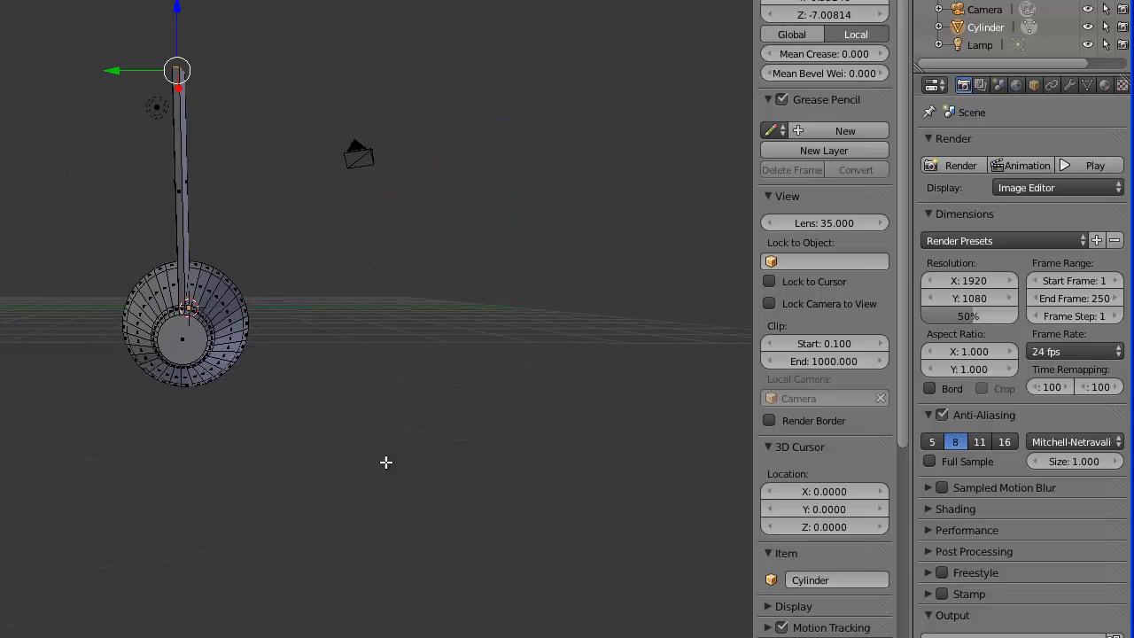
{"action": "right_click", "coordinate": [138, 326]}
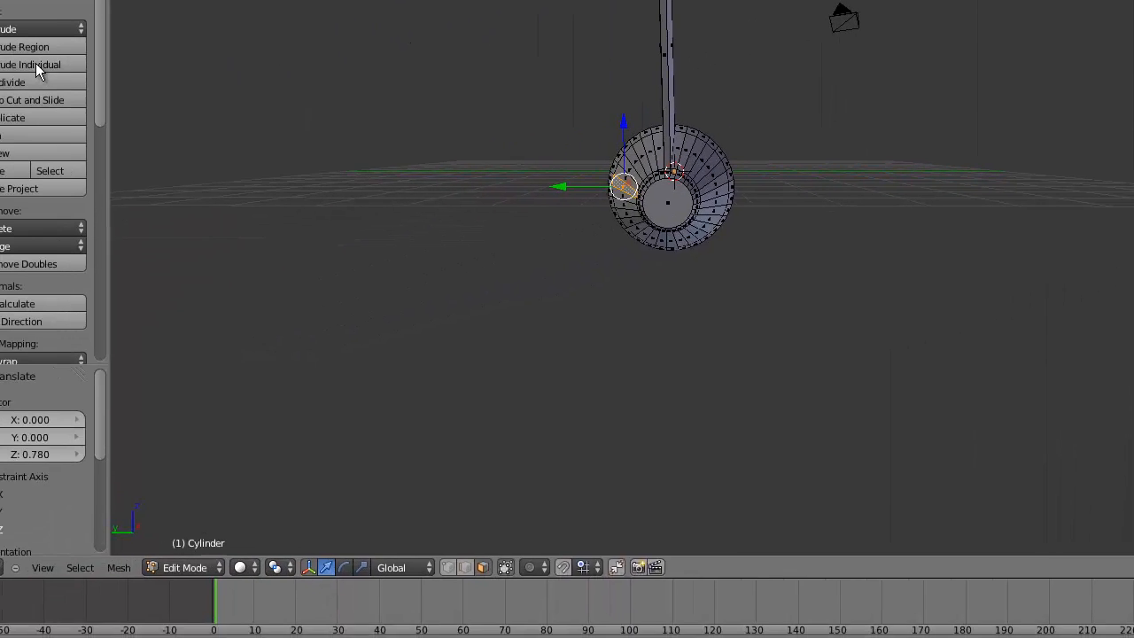
{"action": "left_click", "coordinate": [37, 64]}
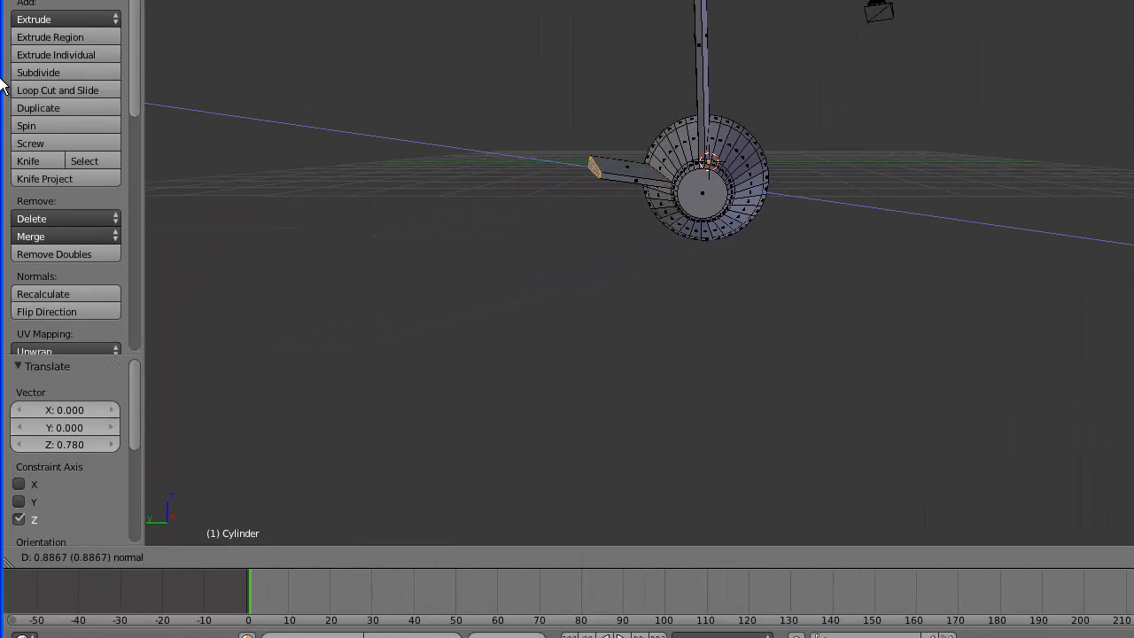
{"action": "left_click", "coordinate": [620, 172]}
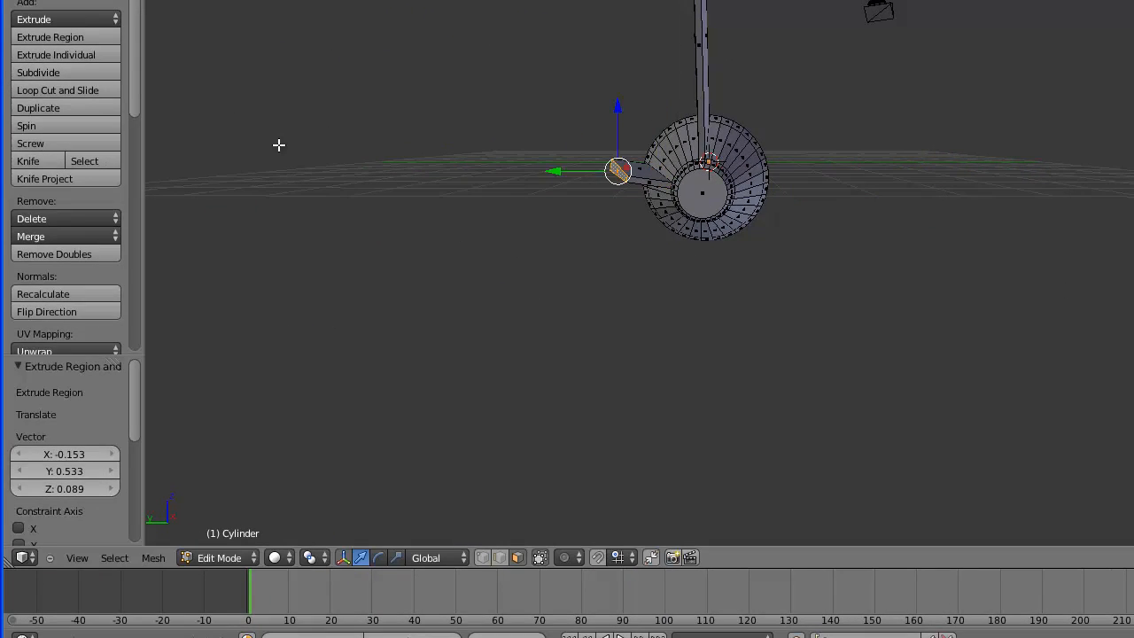
{"action": "key", "text": "ctrl+z"}
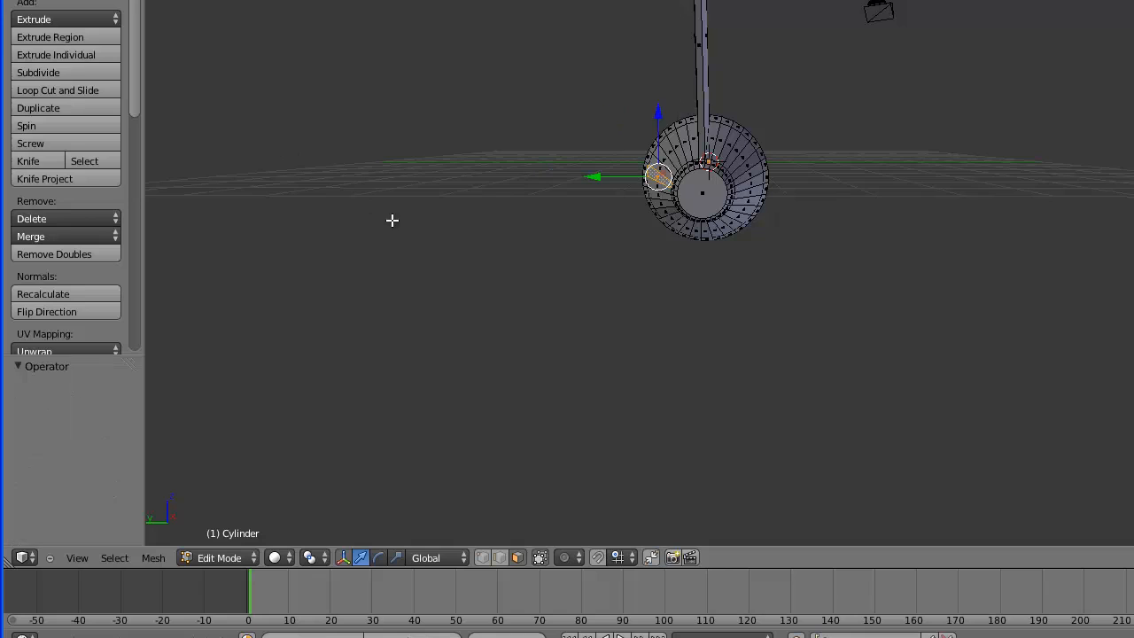
Extrude the next lower face on the taper's positive-Y side by about 1.24 in Y and extend its end about 0.96 along Y.
{"action": "right_click", "coordinate": [657, 184]}
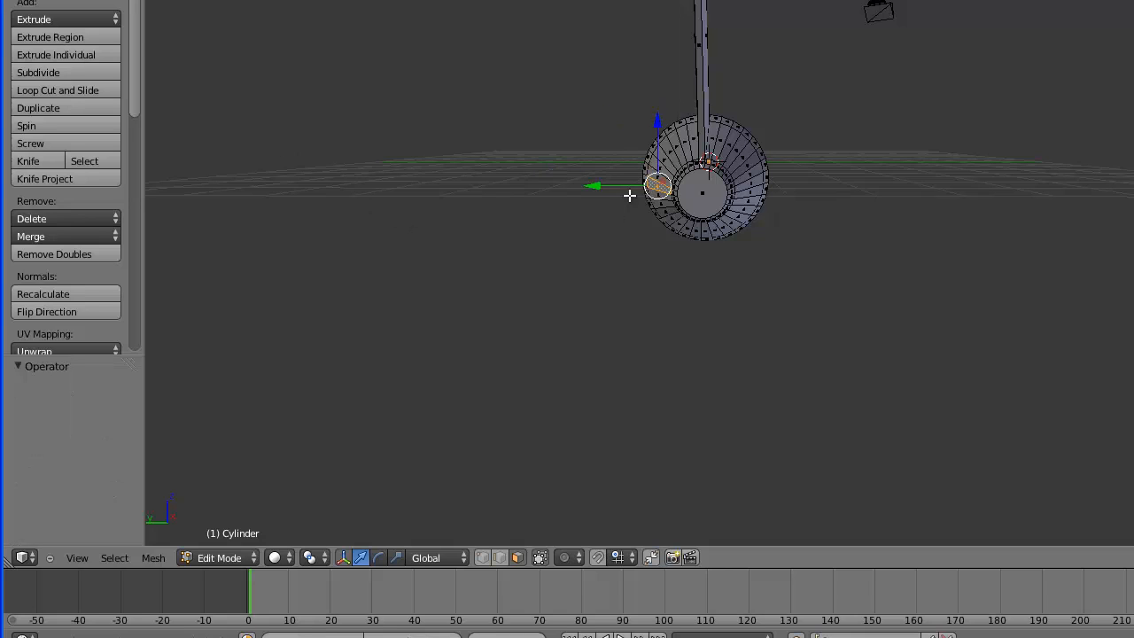
{"action": "left_click", "coordinate": [94, 55]}
{"action": "left_click", "coordinate": [1, 53]}
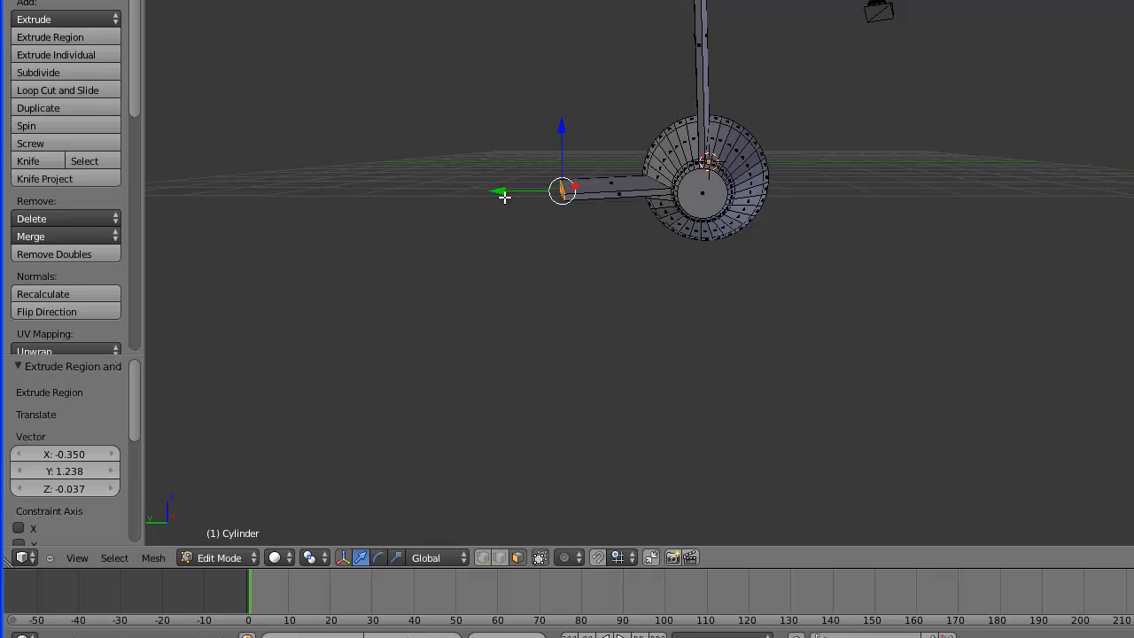
{"action": "left_click_drag", "start_coordinate": [488, 190], "coordinate": [441, 198]}
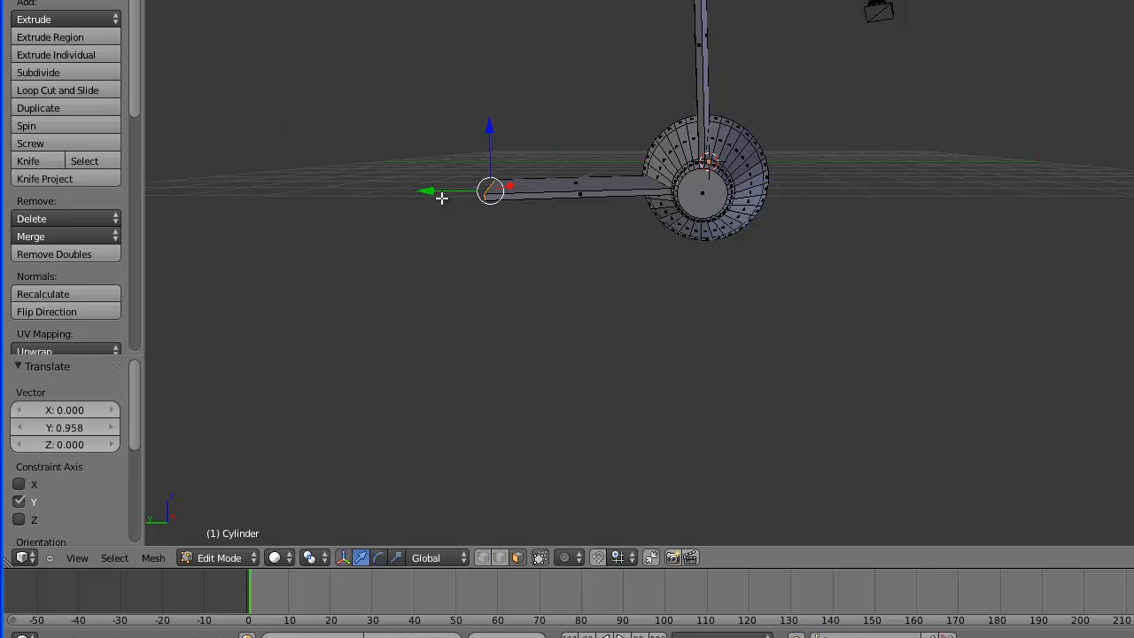
Extrude the matching face on the taper's negative-Y side outward by about -2.28 in Y to form the opposite horizontal fin.
{"action": "right_click", "coordinate": [754, 186]}
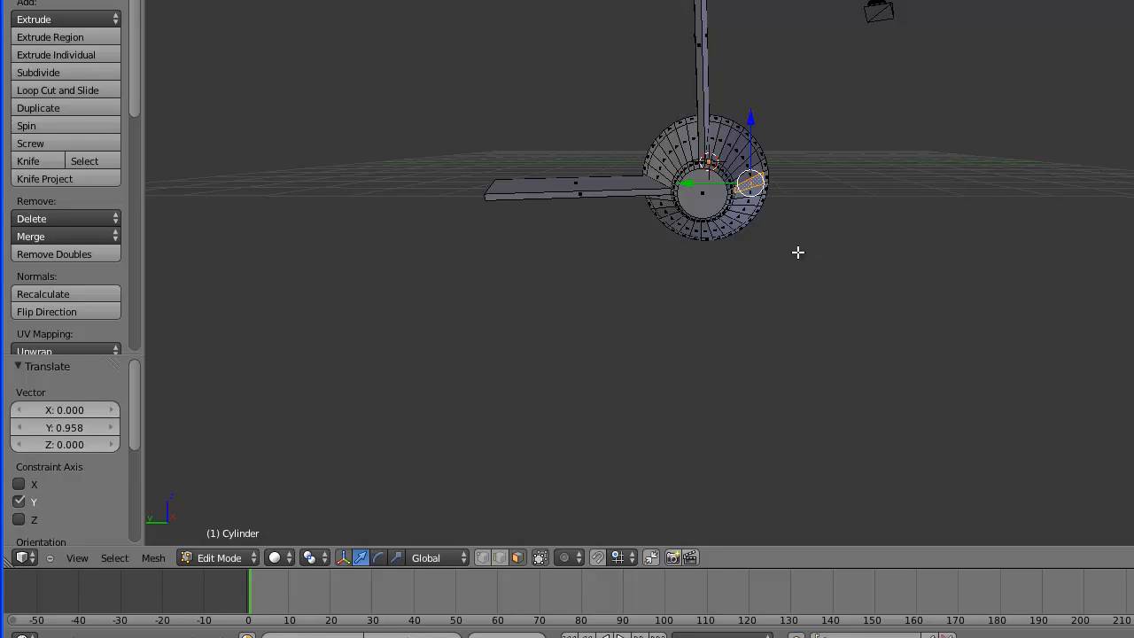
{"action": "left_click", "coordinate": [66, 57]}
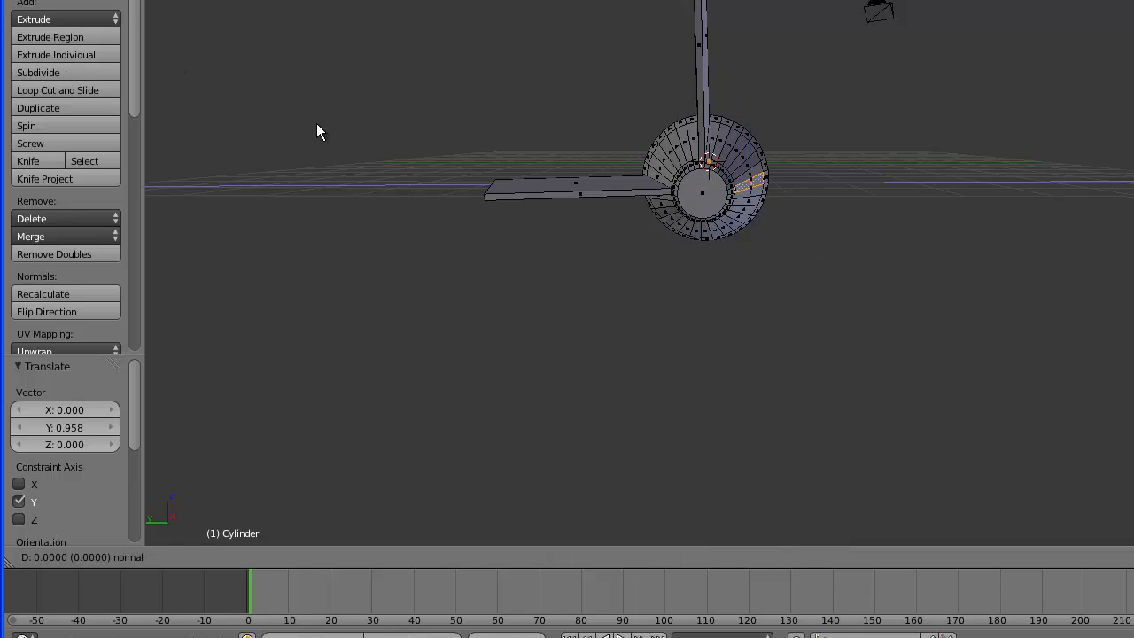
{"action": "left_click", "coordinate": [249, 118]}
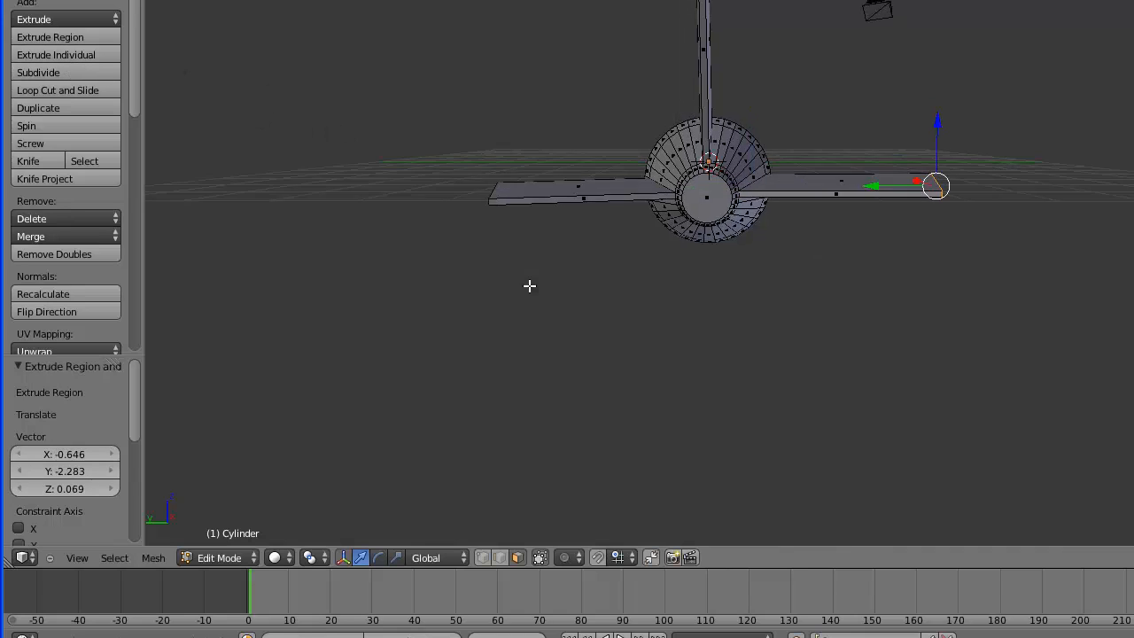
Extrude the narrow face at mid-height on the middle section's positive-Y side into a wing and extend its end about 0.82 along Y.
{"action": "middle_click_drag", "start_coordinate": [529, 286], "coordinate": [500, 312]}
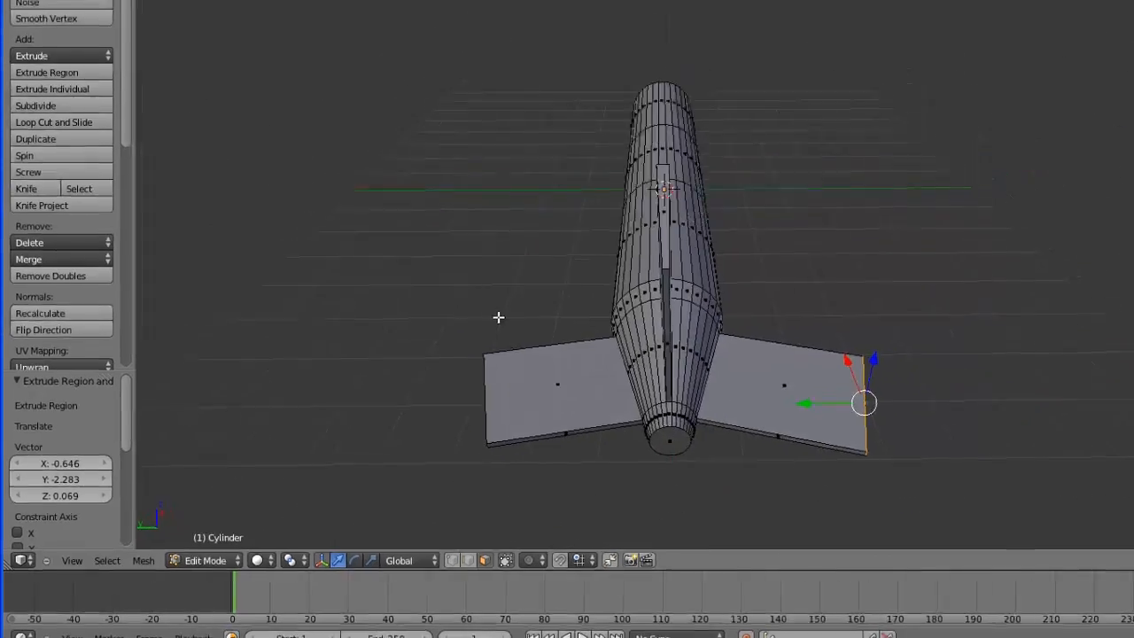
{"action": "middle_click_drag", "start_coordinate": [515, 424], "coordinate": [525, 324]}
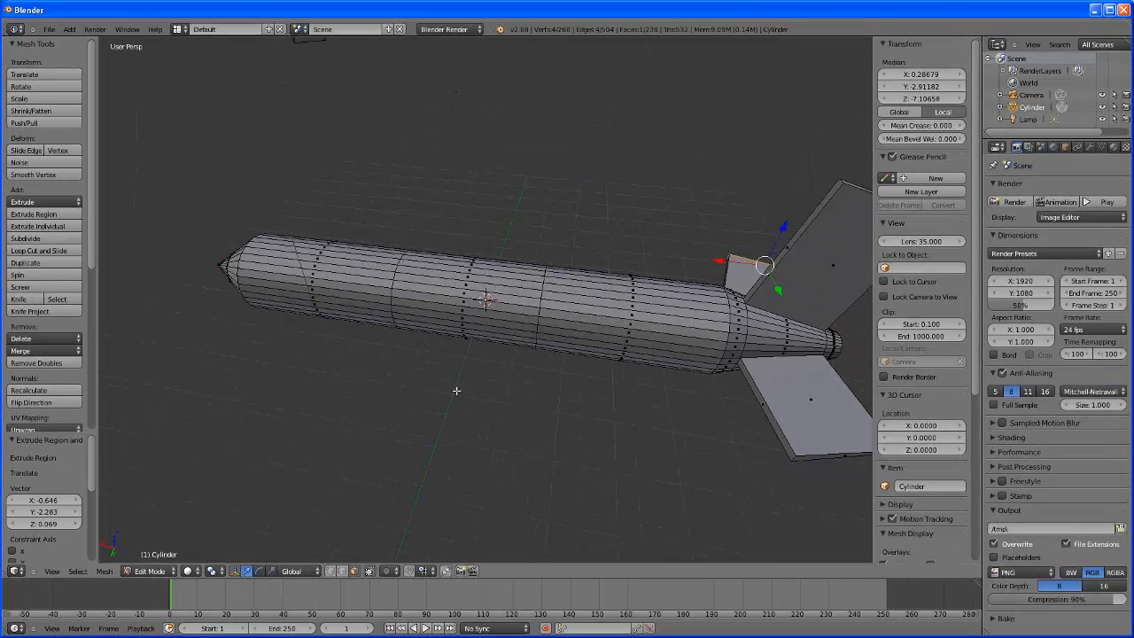
{"action": "middle_click_drag", "start_coordinate": [457, 390], "coordinate": [727, 332]}
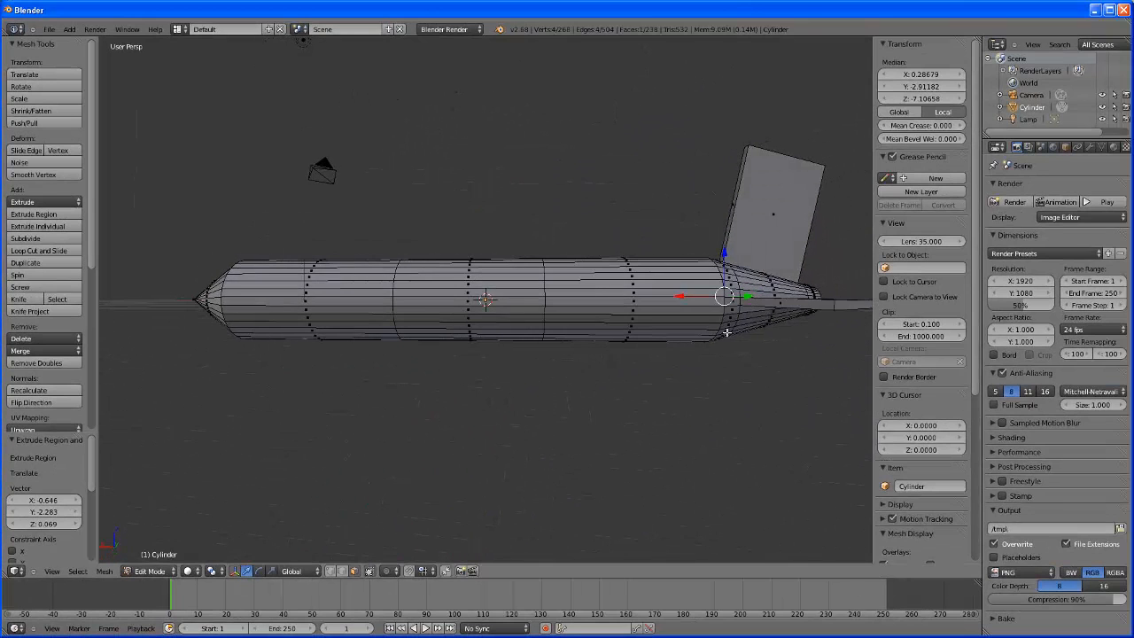
{"action": "middle_click_drag", "start_coordinate": [738, 389], "coordinate": [747, 319]}
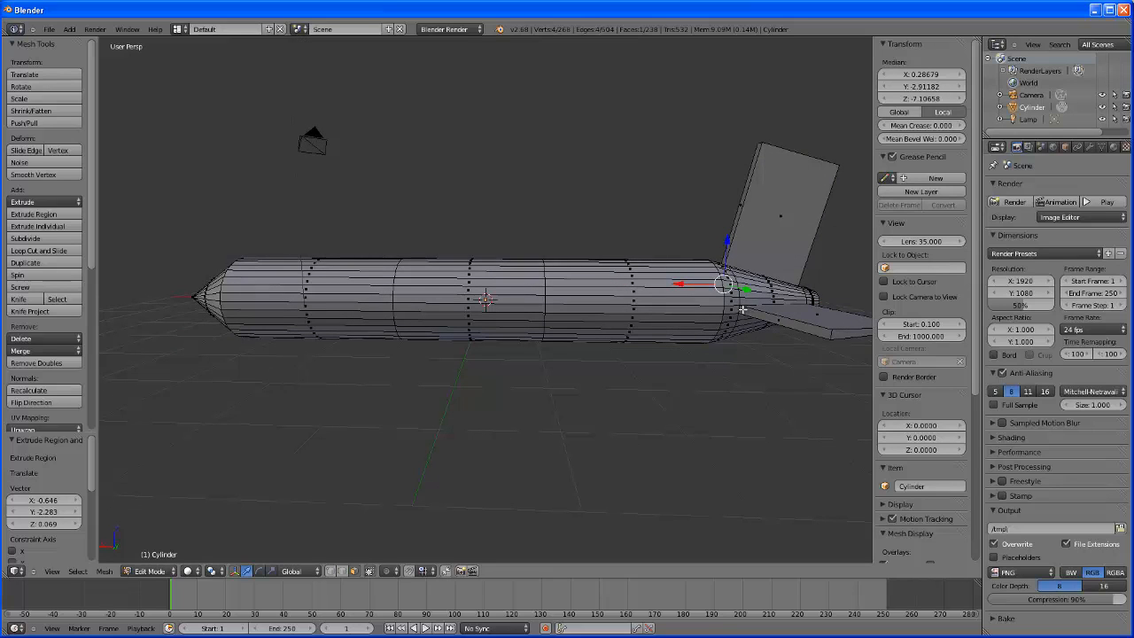
{"action": "right_click", "coordinate": [493, 308]}
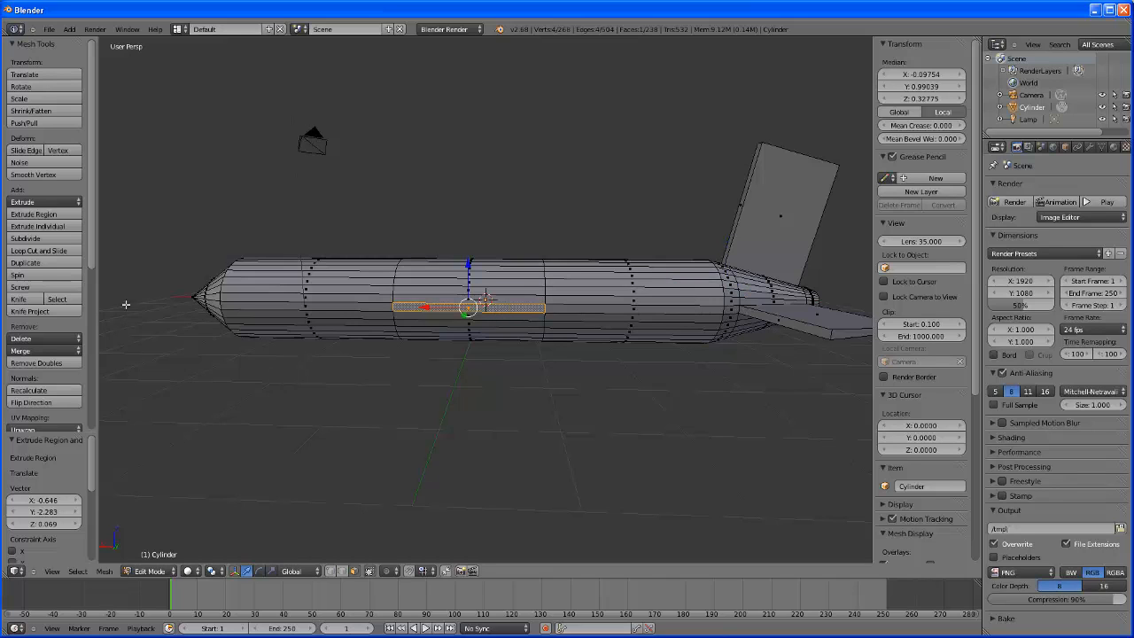
{"action": "left_click", "coordinate": [32, 214]}
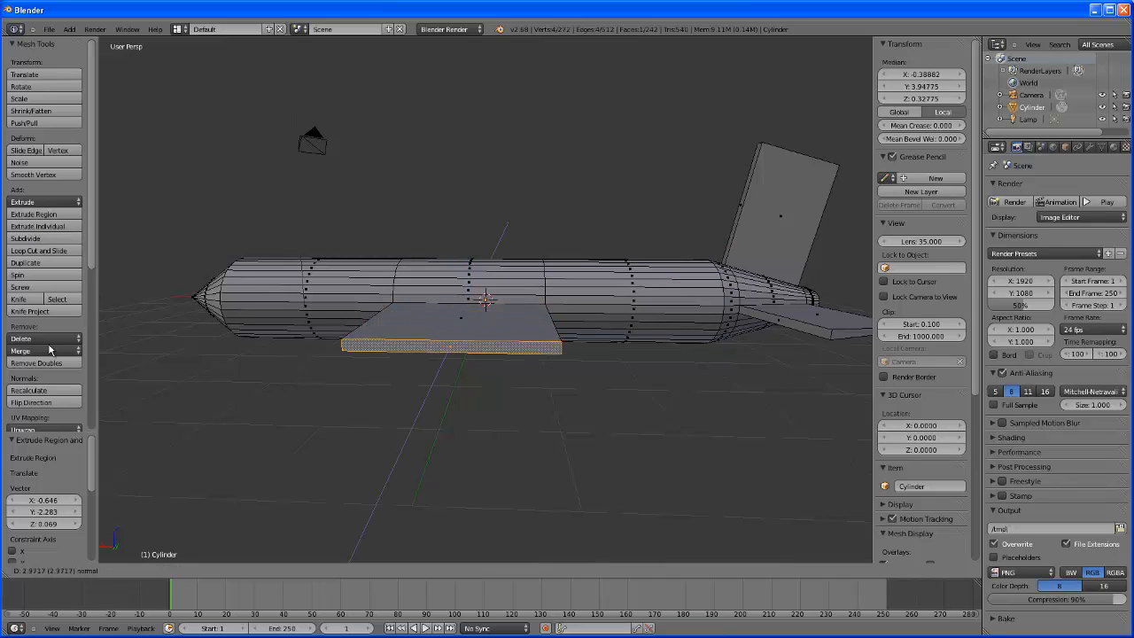
{"action": "left_click", "coordinate": [28, 411]}
{"action": "middle_click_drag", "start_coordinate": [413, 373], "coordinate": [200, 427]}
{"action": "left_click_drag", "start_coordinate": [156, 411], "coordinate": [113, 424]}
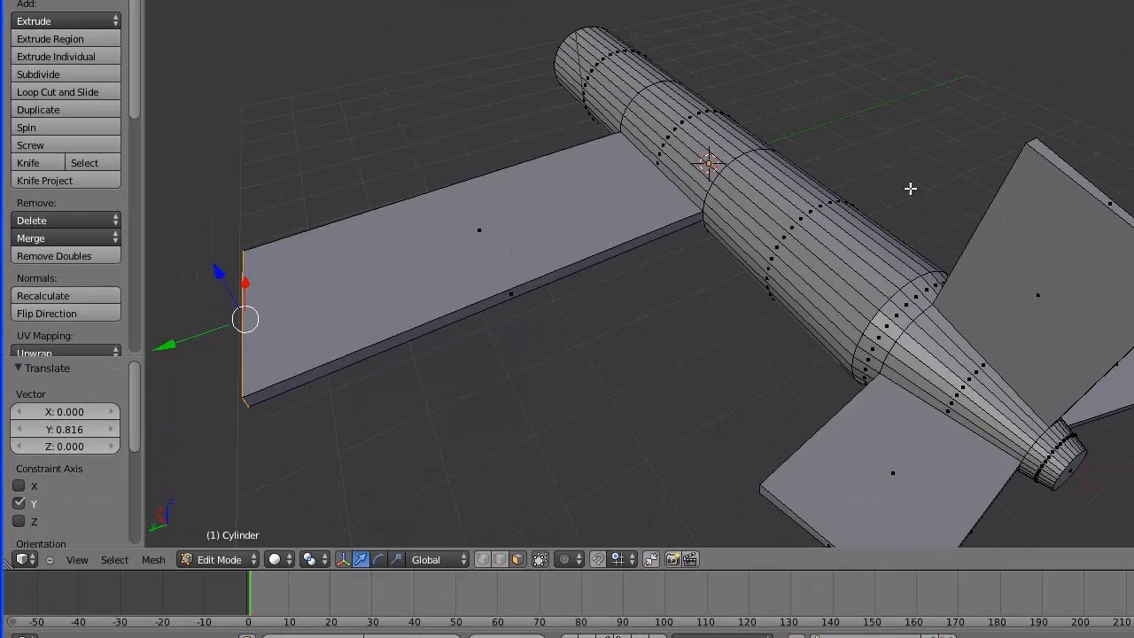
Extrude the matching mid-height face on the middle section's negative-Y side by about -7.83 in Y and 0.24 in Z to form the opposite wing.
{"action": "middle_click_drag", "start_coordinate": [910, 188], "coordinate": [694, 114]}
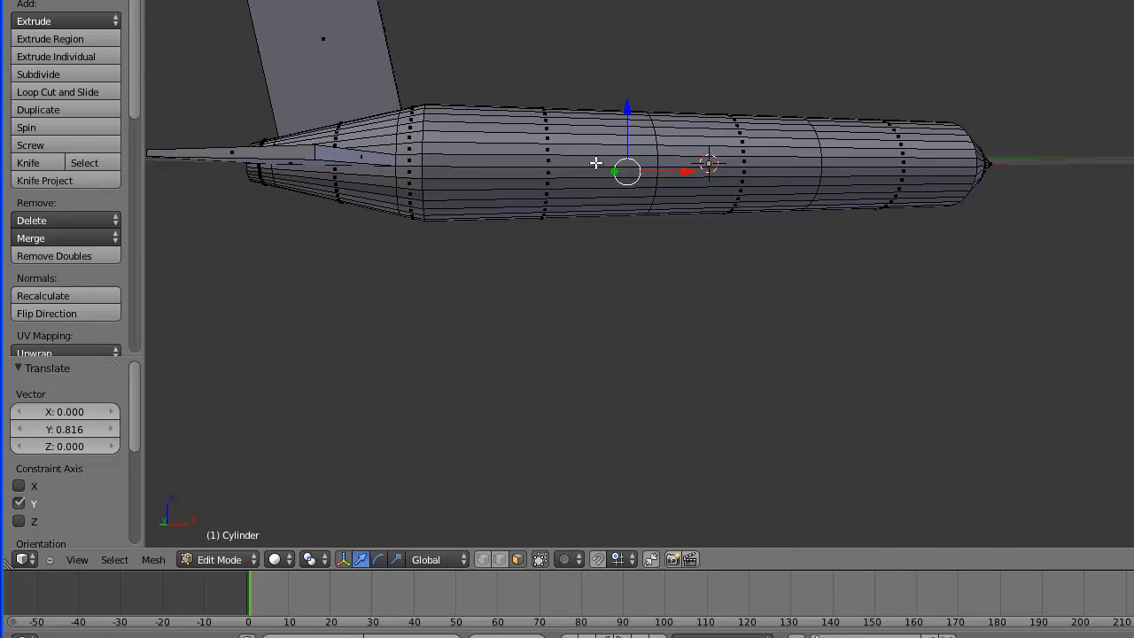
{"action": "right_click", "coordinate": [742, 163]}
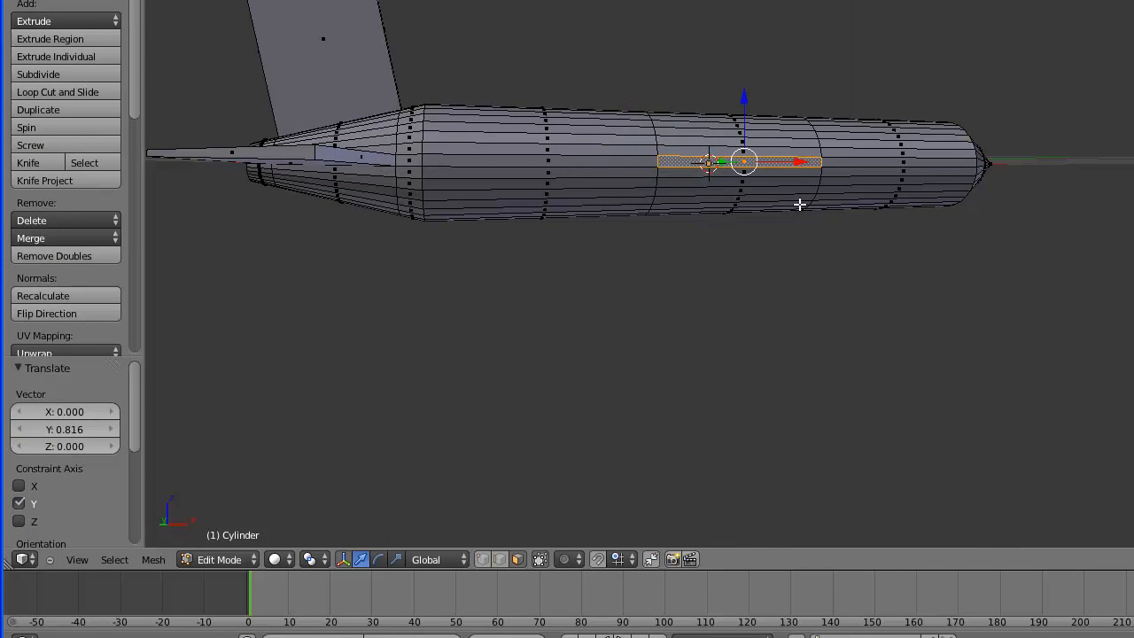
{"action": "left_click", "coordinate": [61, 57]}
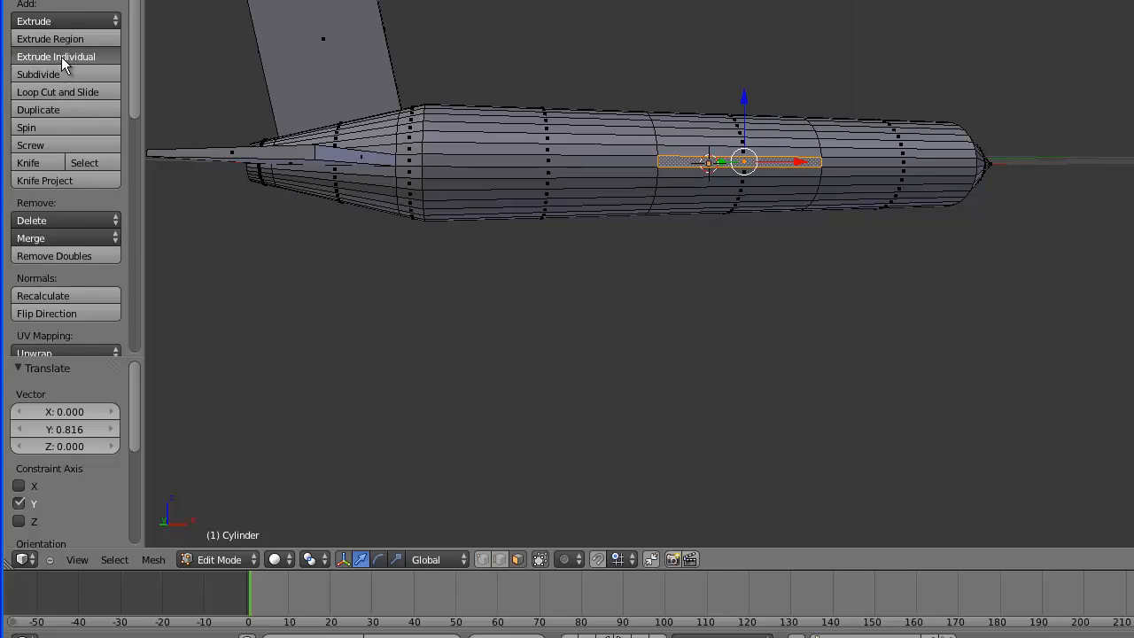
{"action": "left_click", "coordinate": [542, 201]}
{"action": "middle_click_drag", "start_coordinate": [568, 311], "coordinate": [1069, 309]}
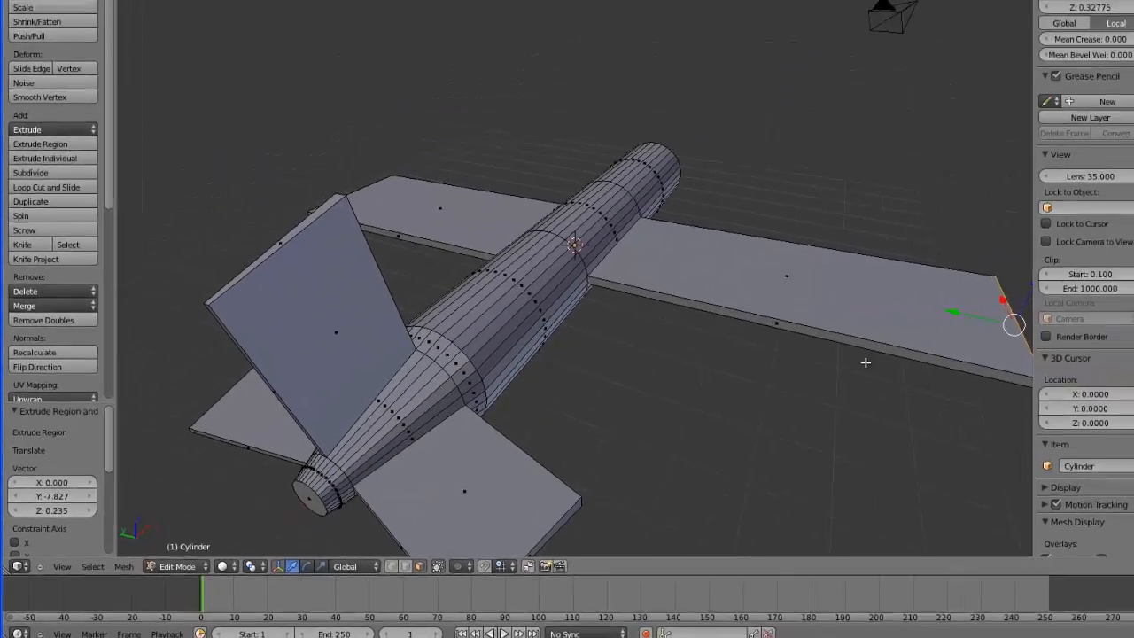
Shorten the negative-Y wing by moving its end face about 1.01 along Y, and check both wings from above and the nose side.
{"action": "middle_click_drag", "start_coordinate": [866, 363], "coordinate": [743, 285]}
{"action": "key", "text": "g"}
{"action": "key", "text": "y"}
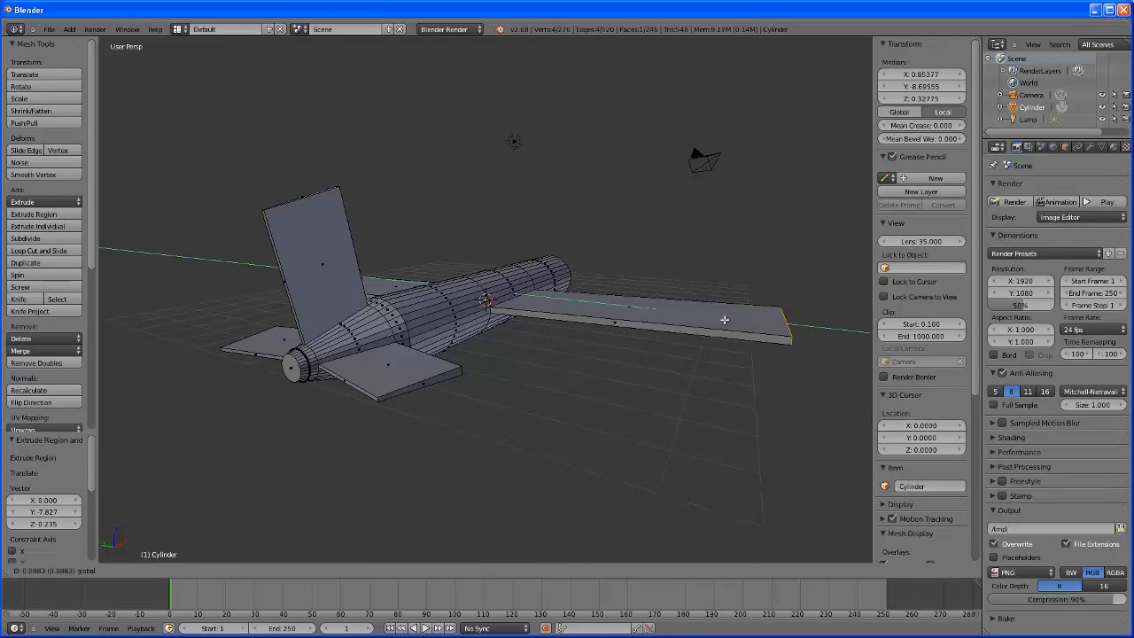
{"action": "left_click", "coordinate": [683, 375]}
{"action": "middle_click_drag", "start_coordinate": [684, 375], "coordinate": [695, 466]}
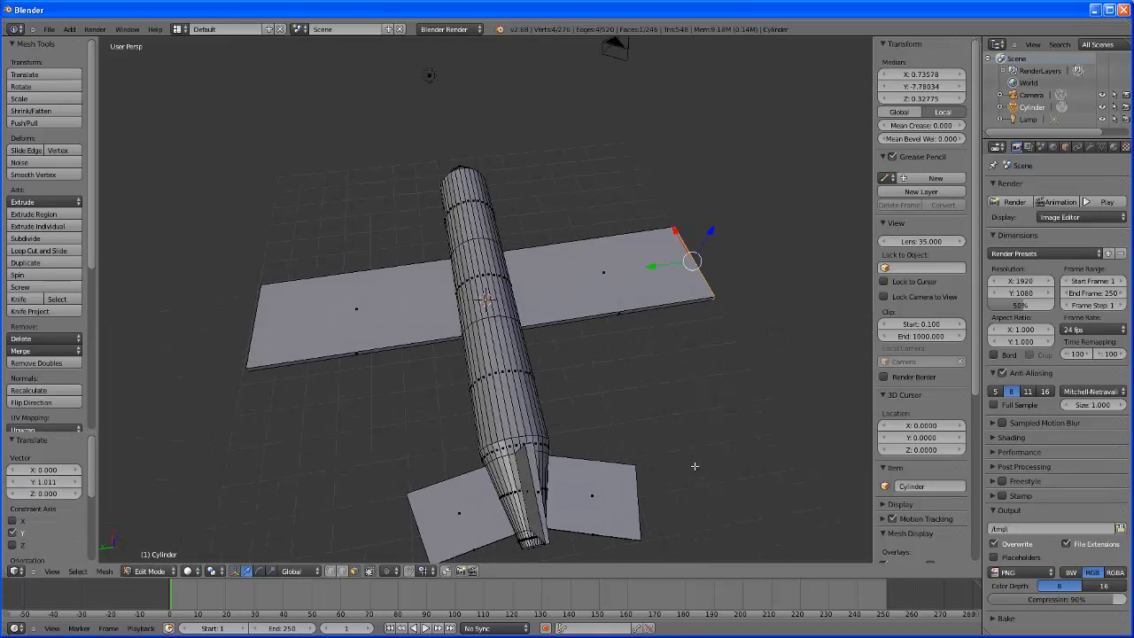
{"action": "middle_click_drag", "start_coordinate": [652, 406], "coordinate": [584, 448]}
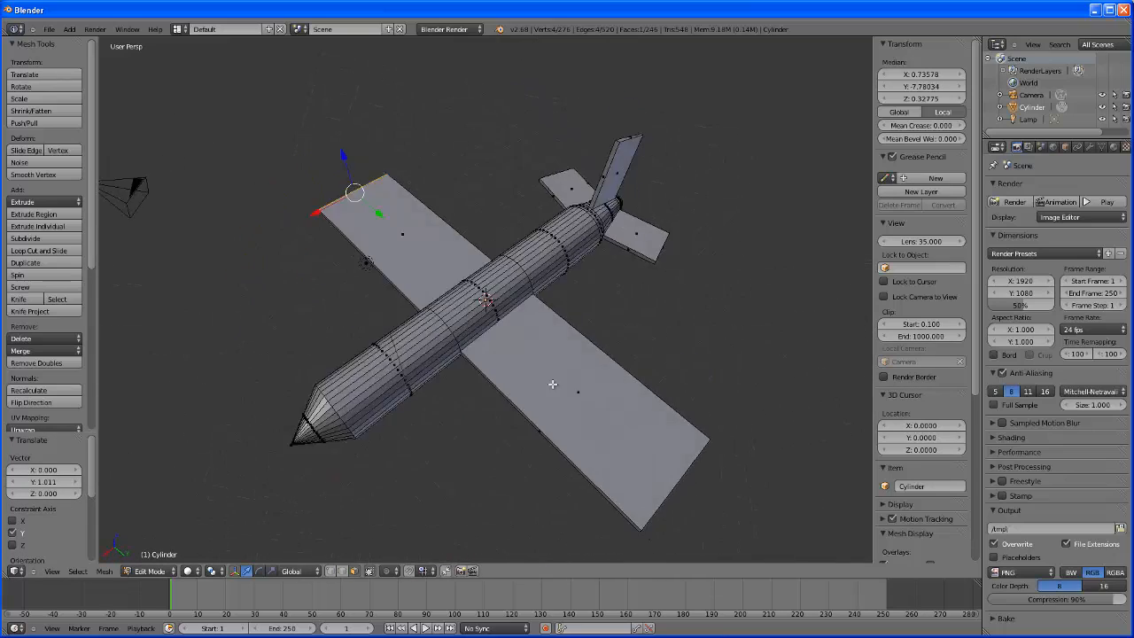